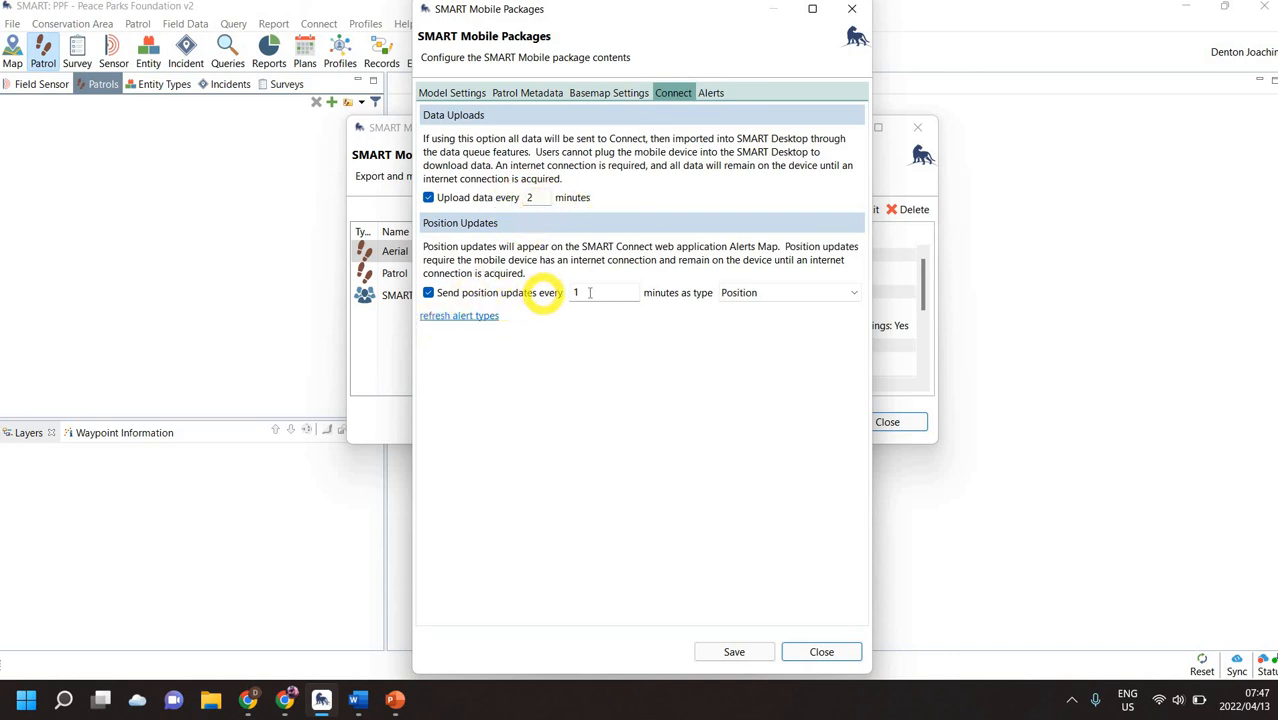
Review the Aerial package's observation alert for Carcass, then save the package changes and close its configuration.
left_click(711, 93)
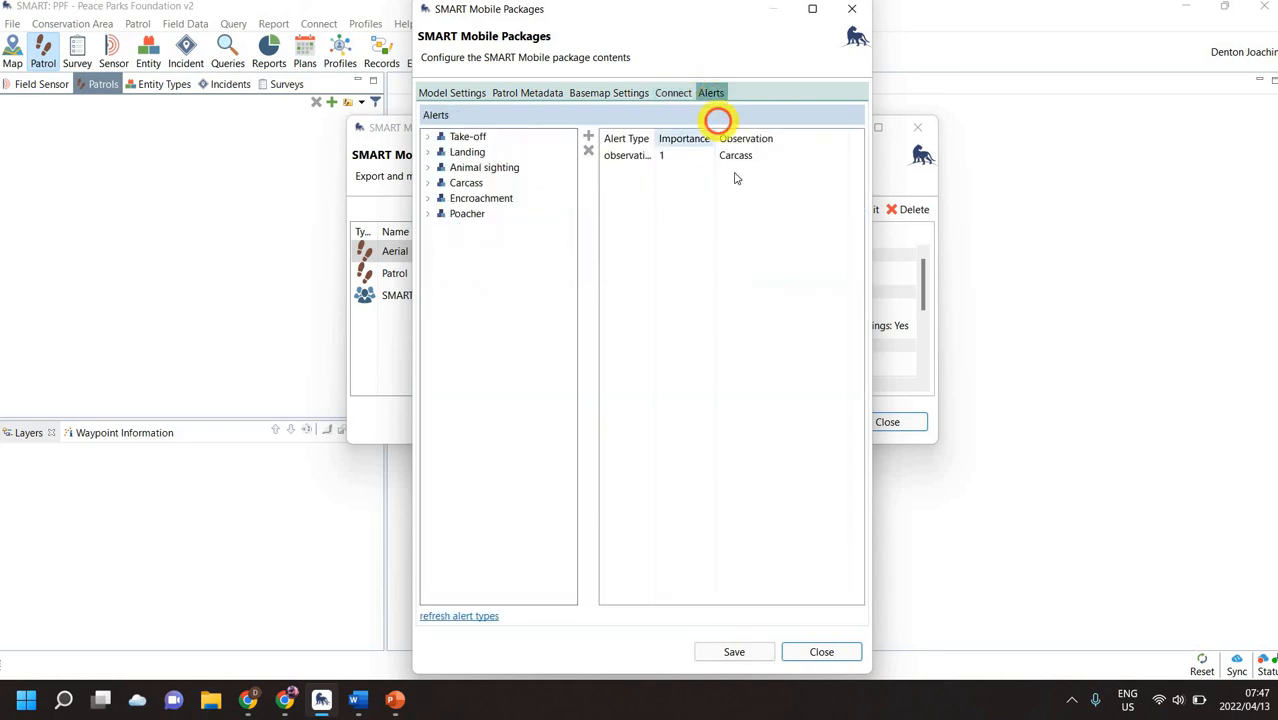
left_click(745, 159)
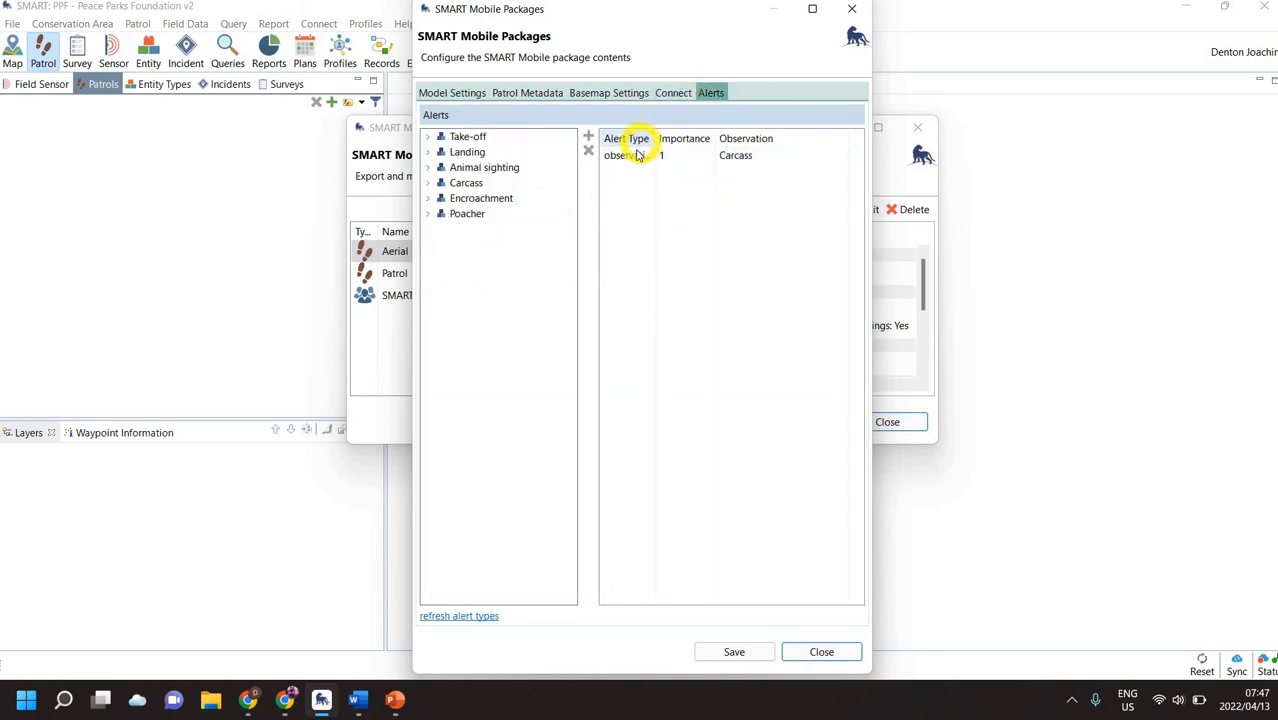
left_click(635, 155)
left_click(749, 652)
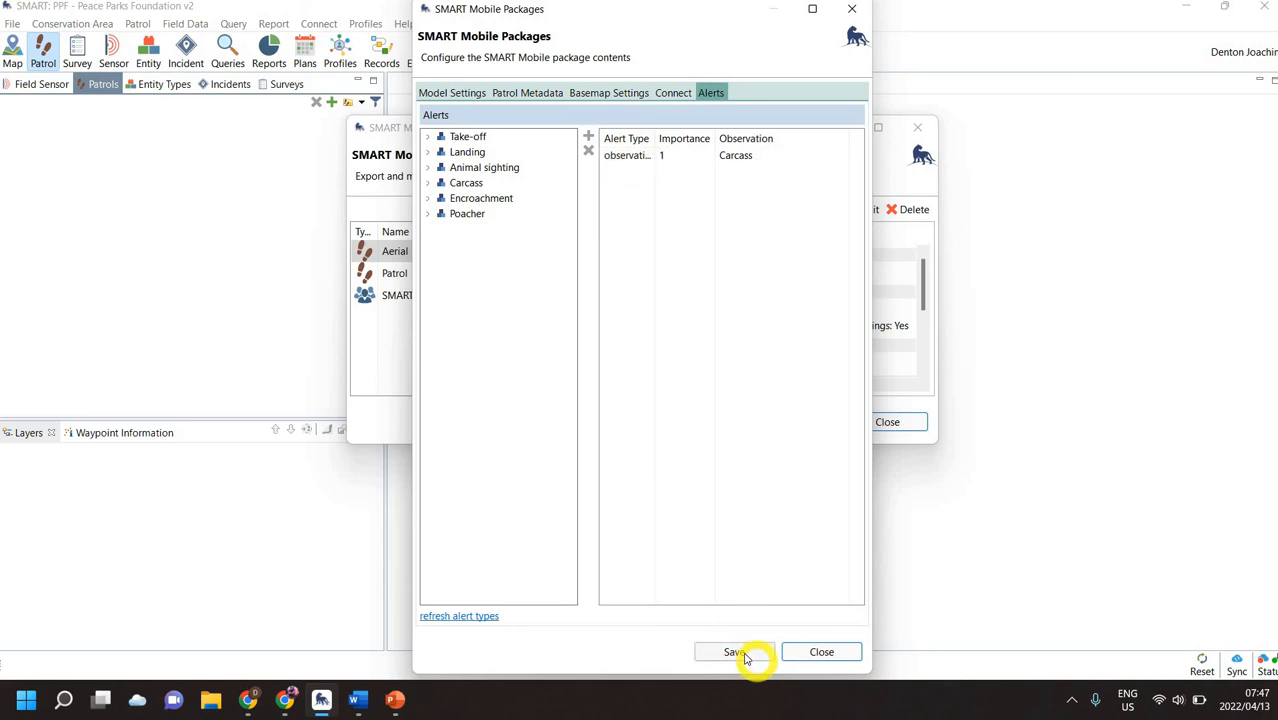
left_click(819, 652)
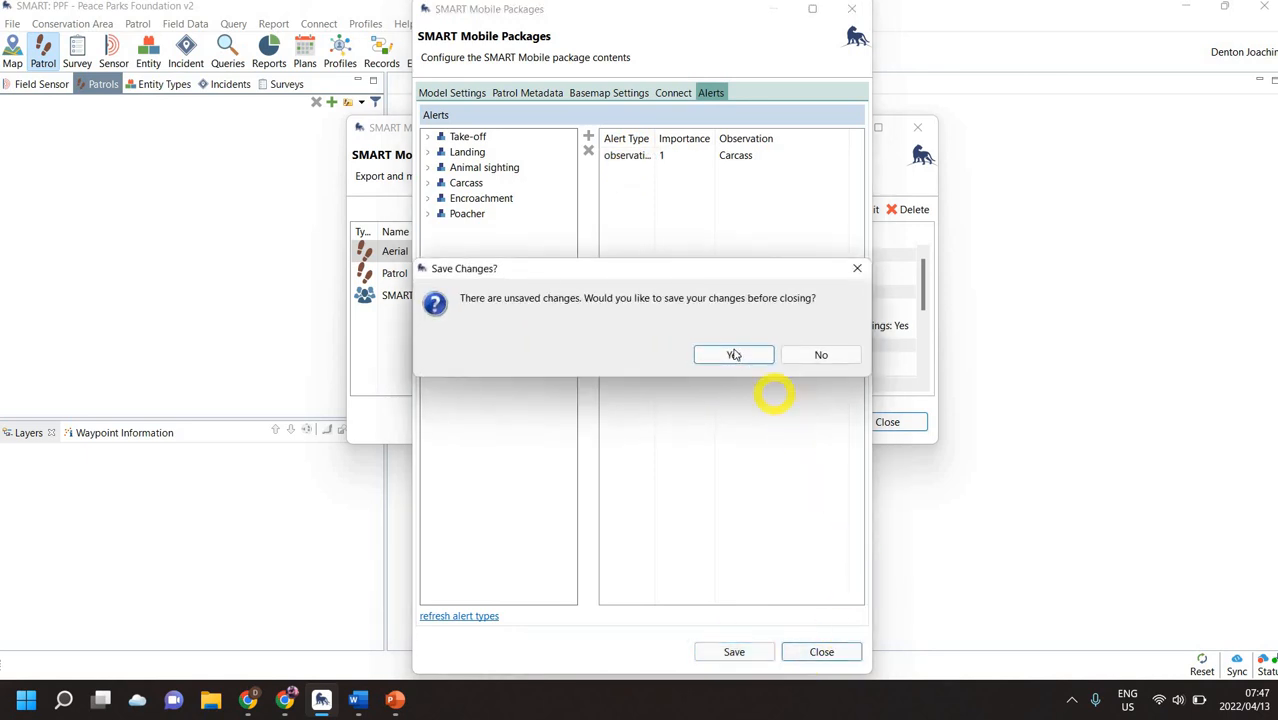
left_click(736, 349)
Check the export location options for the Aerial mobile package, cancel the export and close the package manager.
left_click(800, 422)
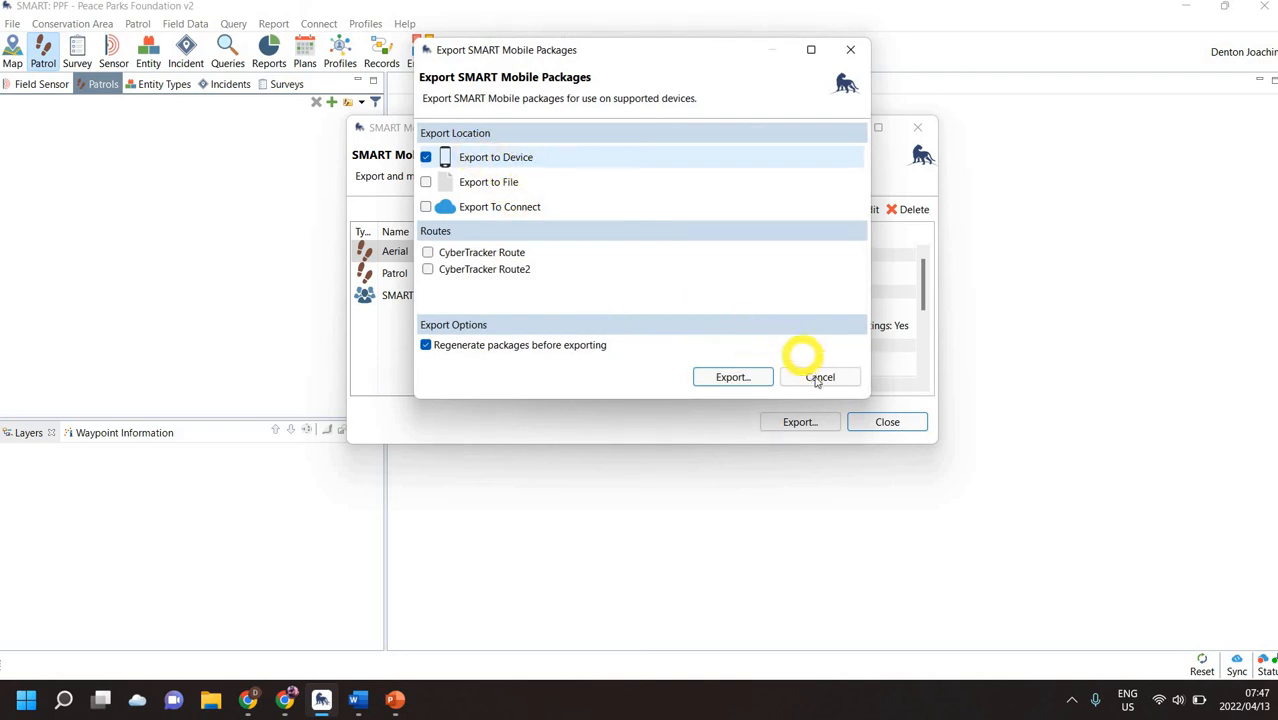
left_click(817, 379)
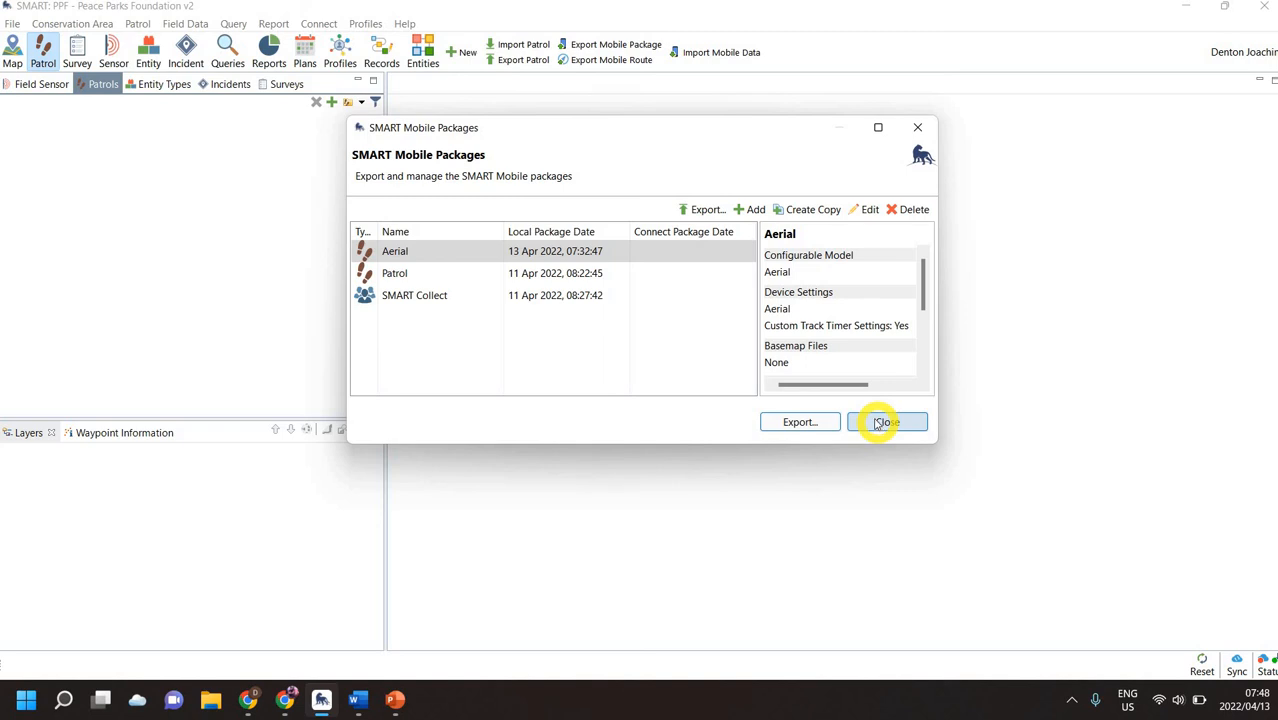
left_click(878, 423)
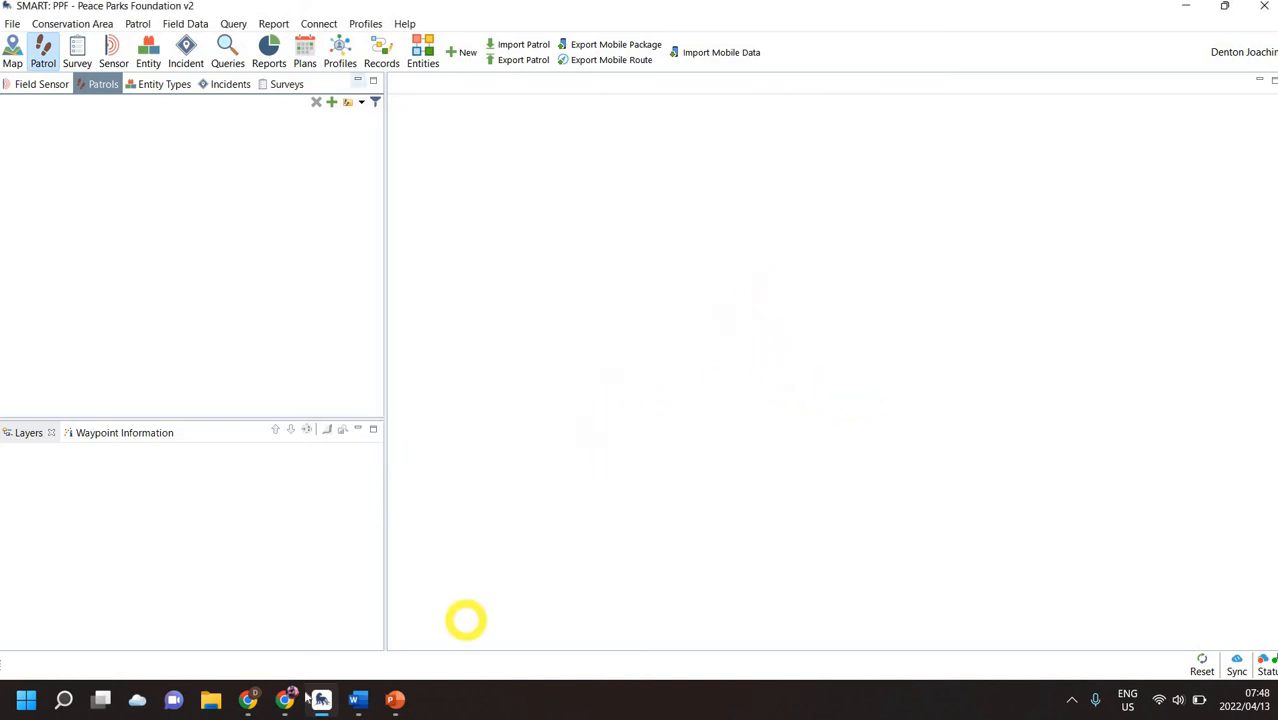
Switch to SMART Connect in Chrome and examine the CyberTracker items in the Data Processing Queue.
mouse_move(285, 699)
left_click(357, 642)
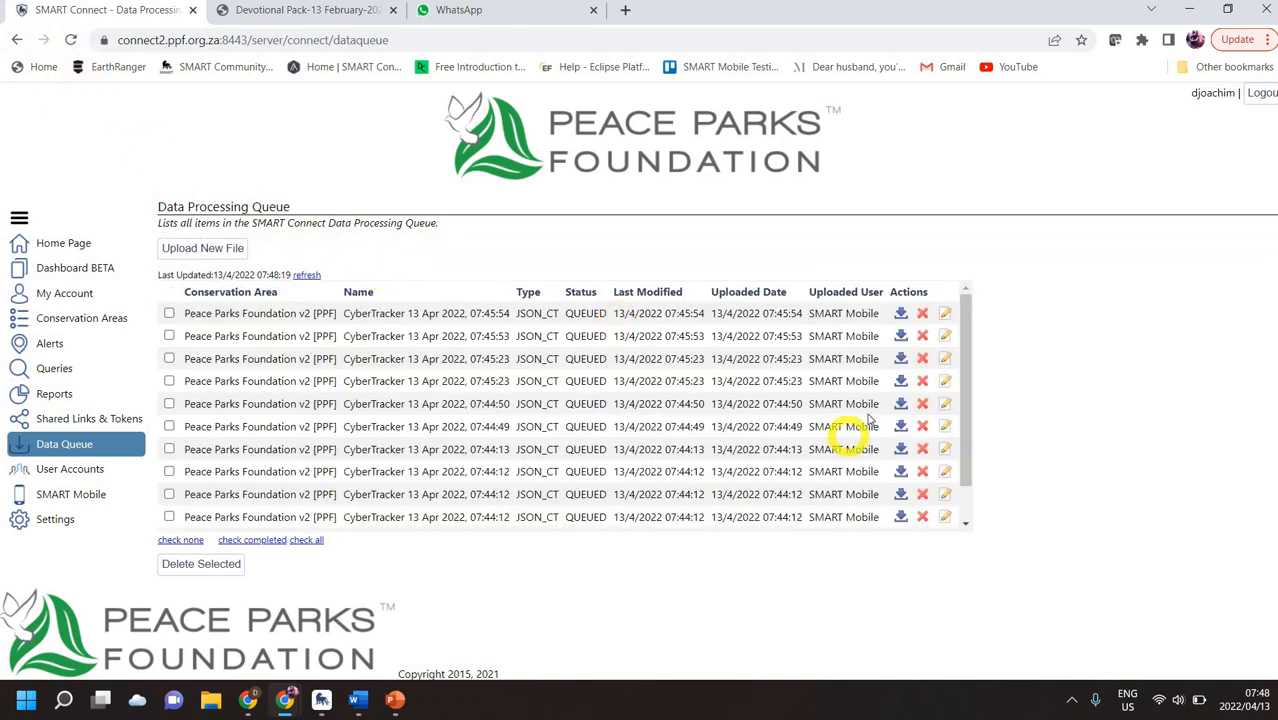
scroll(810, 420, "down", 1)
scroll(725, 395, "up", 2)
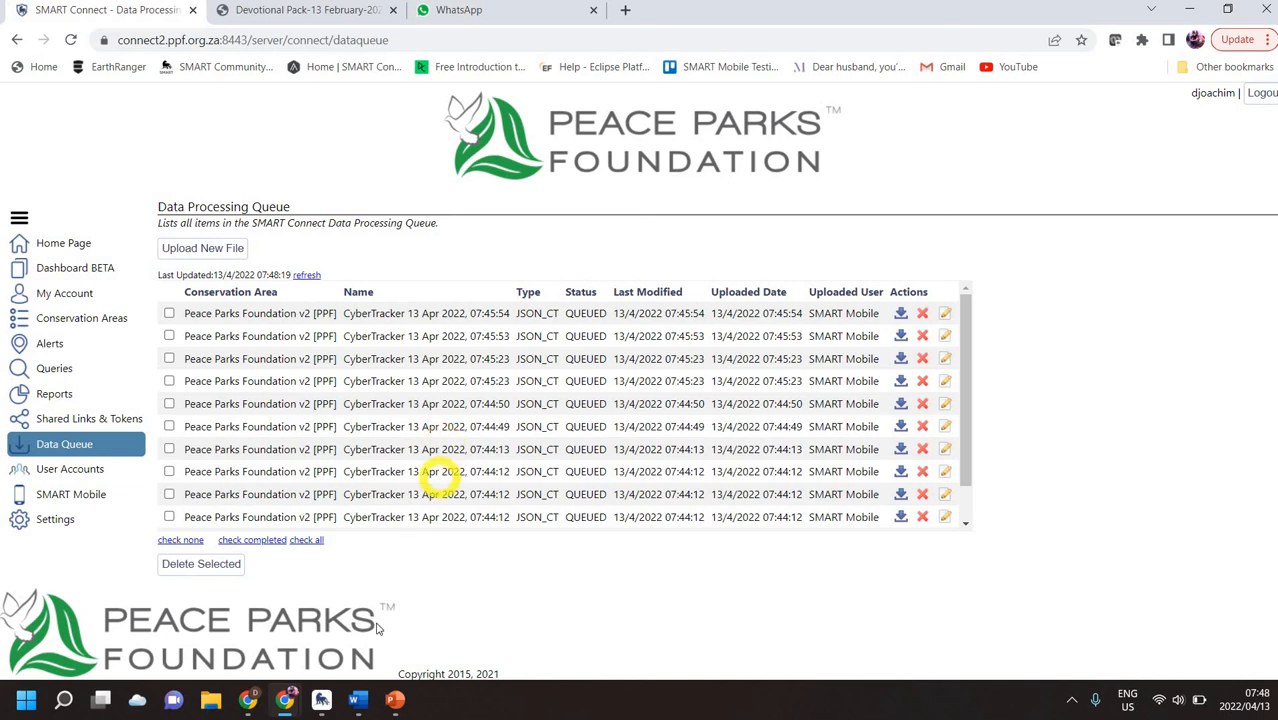
Switch to SMART Desktop and inspect the Data Queue Options in the Connect server configuration, then close it.
left_click(321, 700)
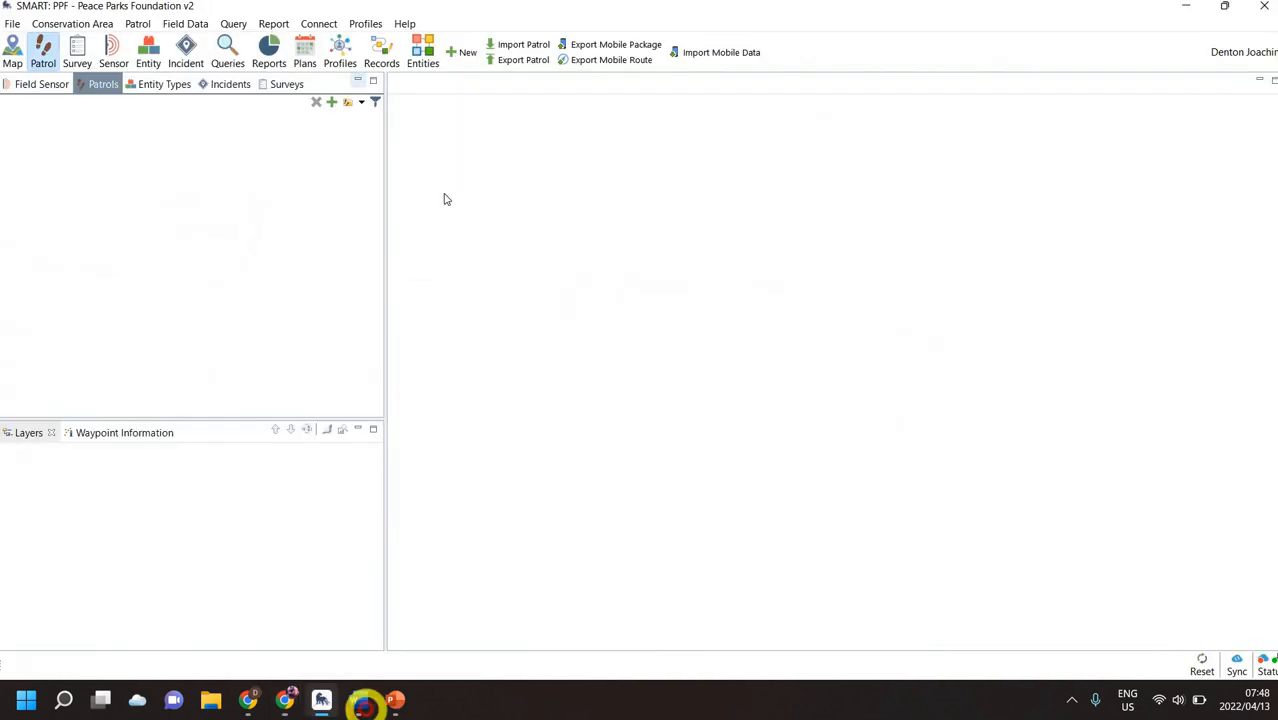
left_click(327, 30)
mouse_move(445, 120)
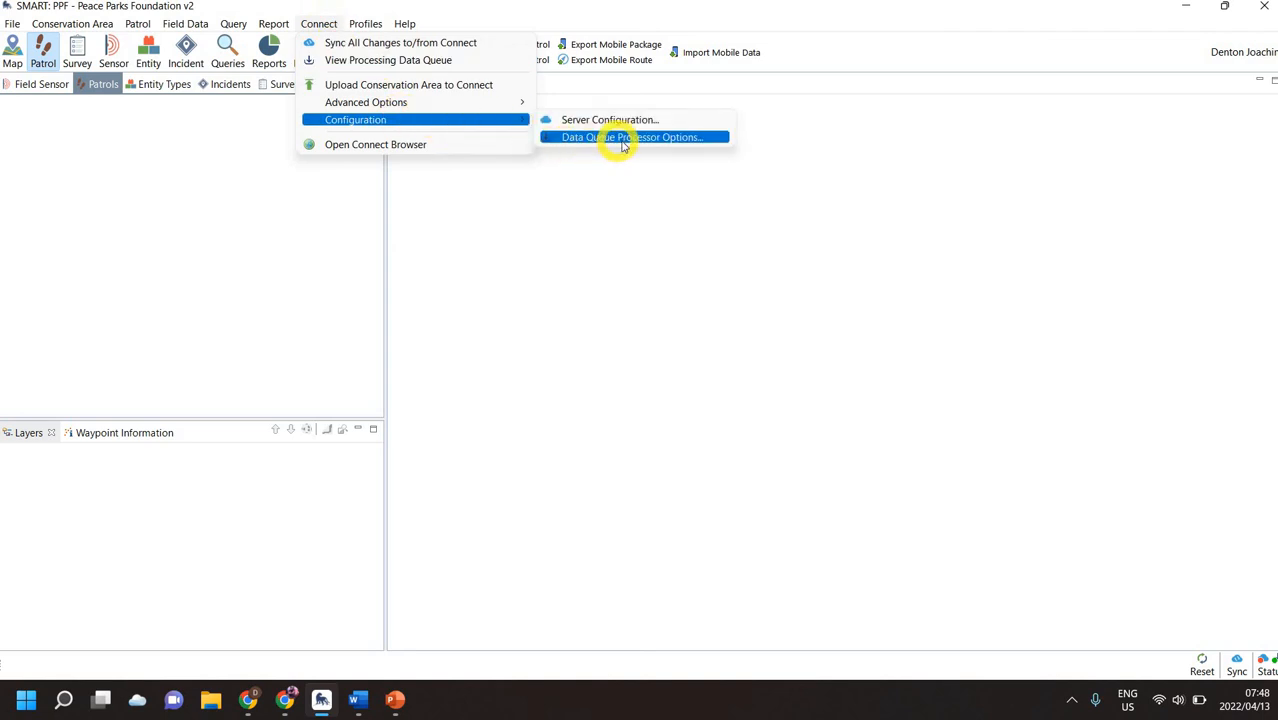
left_click(605, 120)
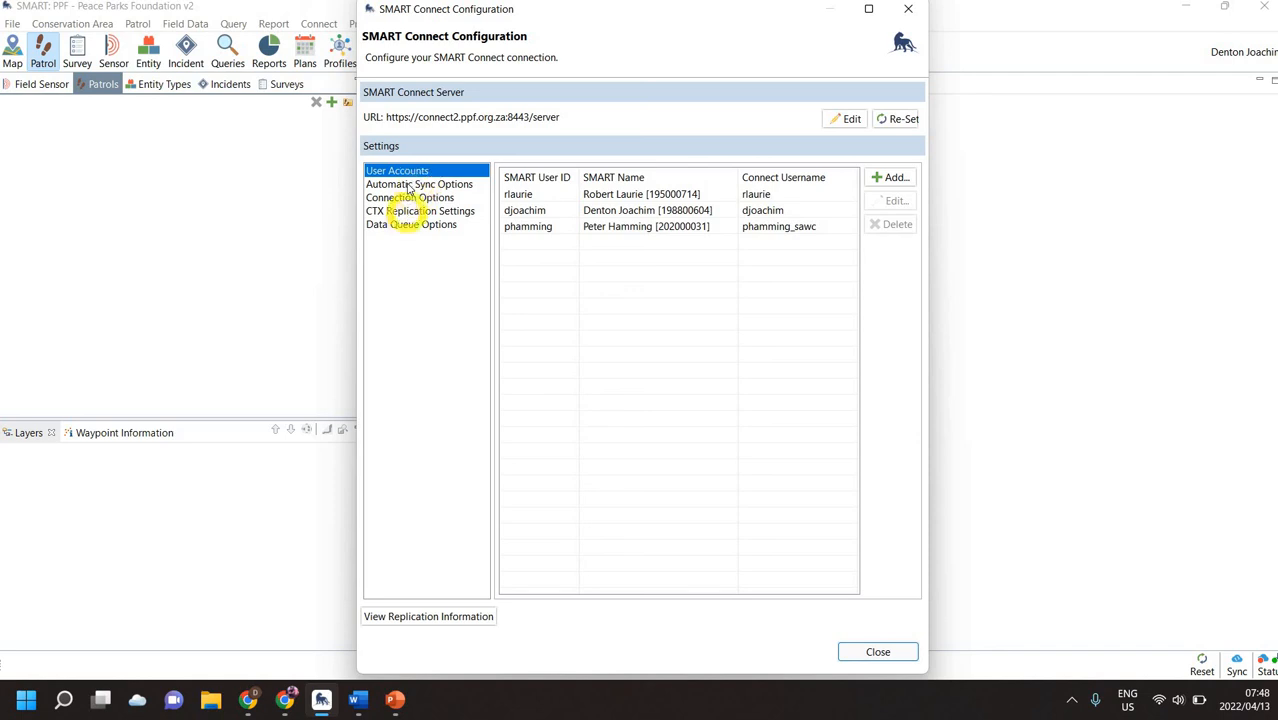
left_click(418, 226)
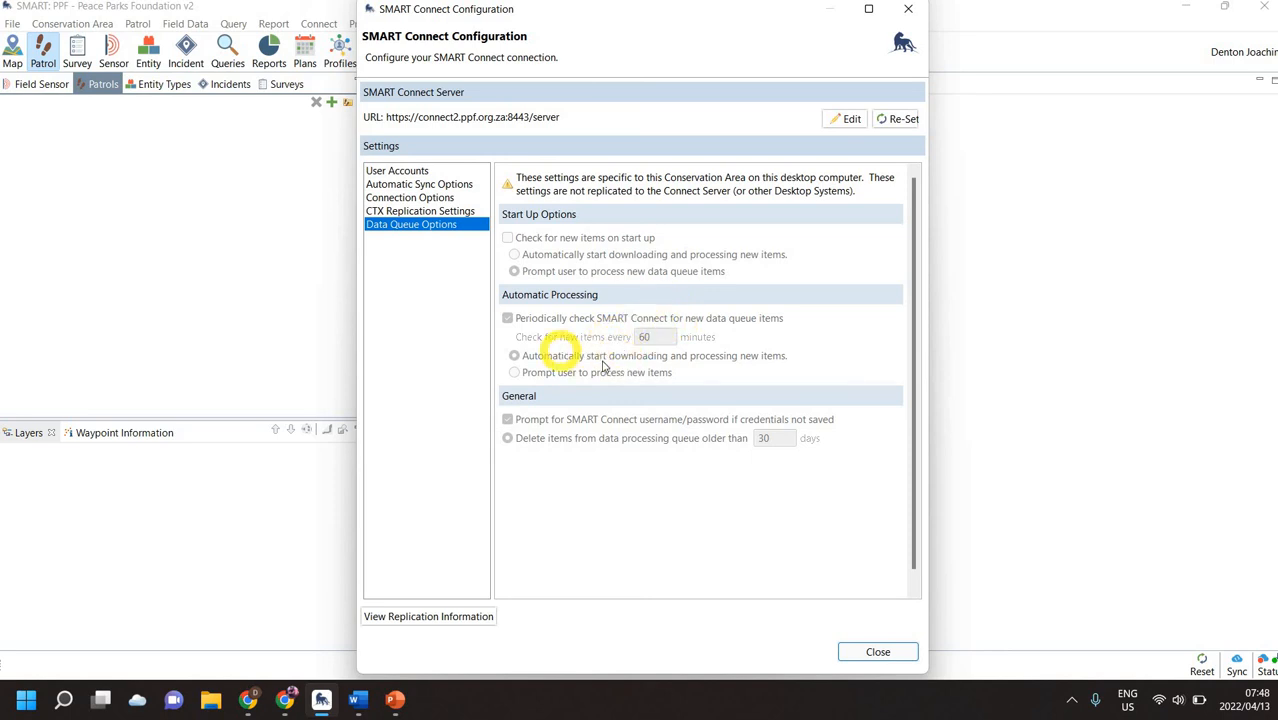
left_click(908, 8)
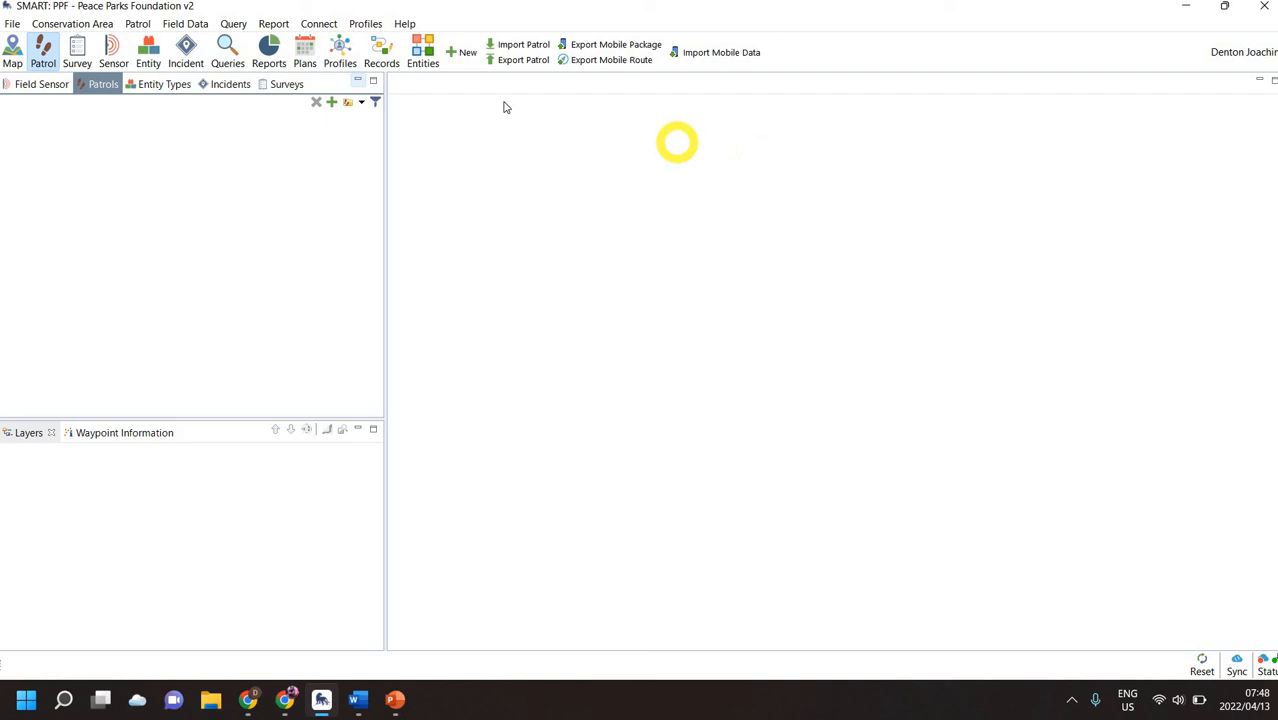
Open the Connect data processing queue and sign in by entering the account password.
left_click(319, 23)
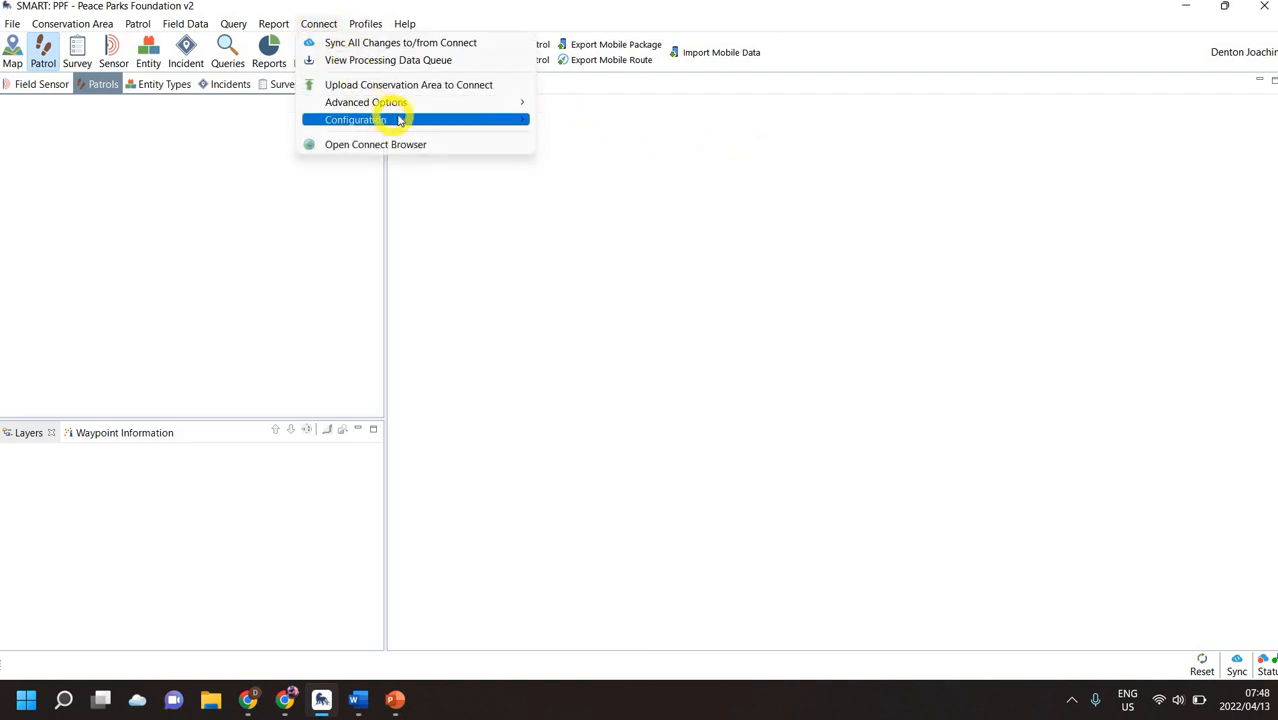
left_click(400, 60)
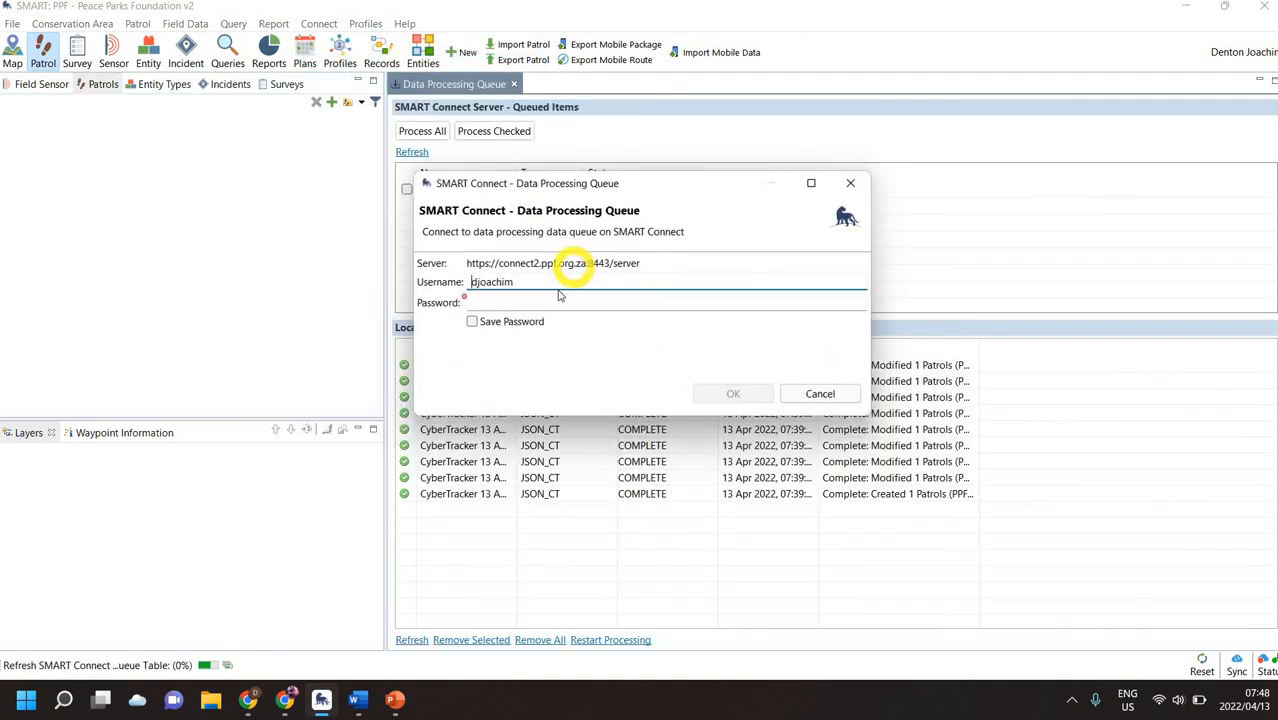
left_click(541, 305)
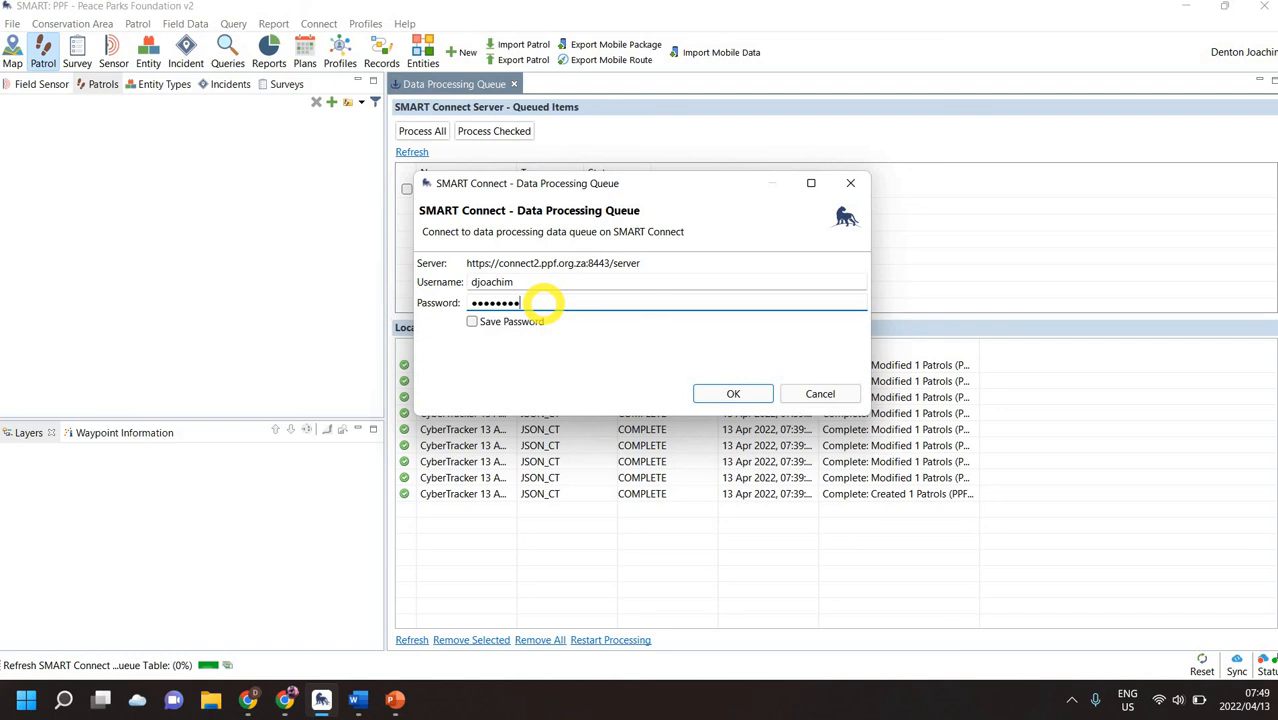
key("Return")
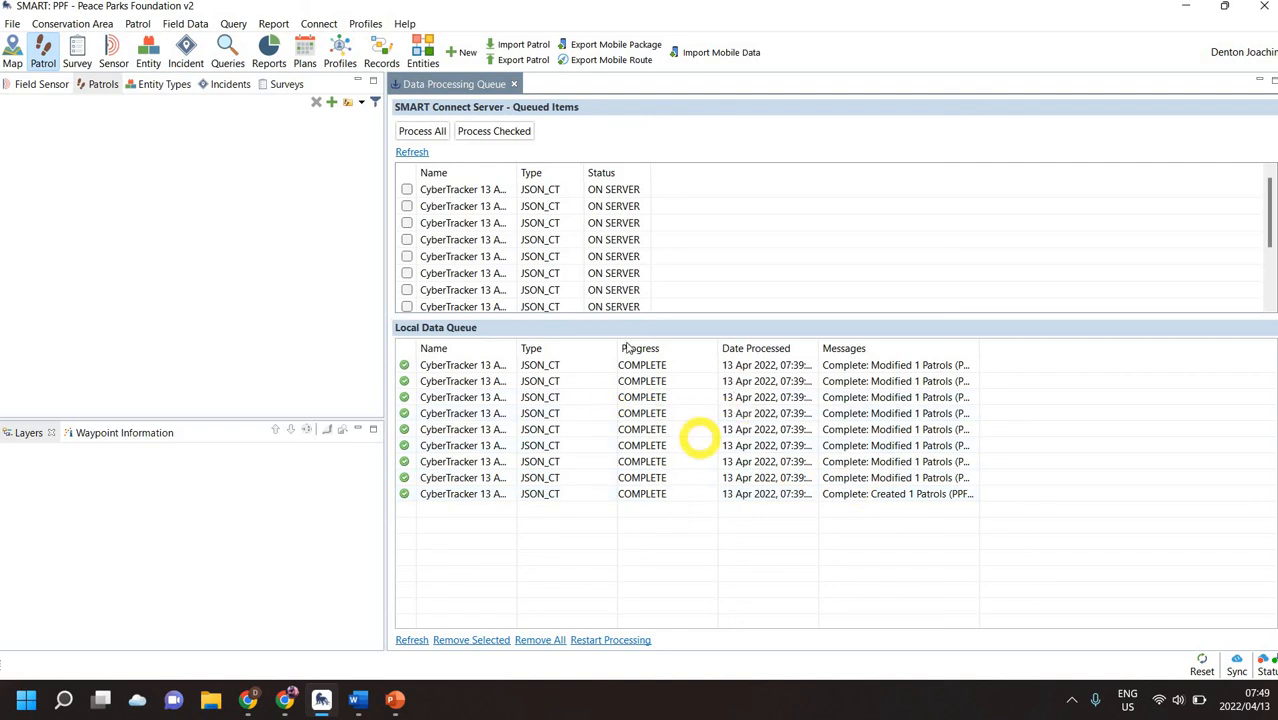
Remove all completed CyberTracker items from the local data queue and confirm the deletion.
left_click(590, 478)
left_click(520, 640)
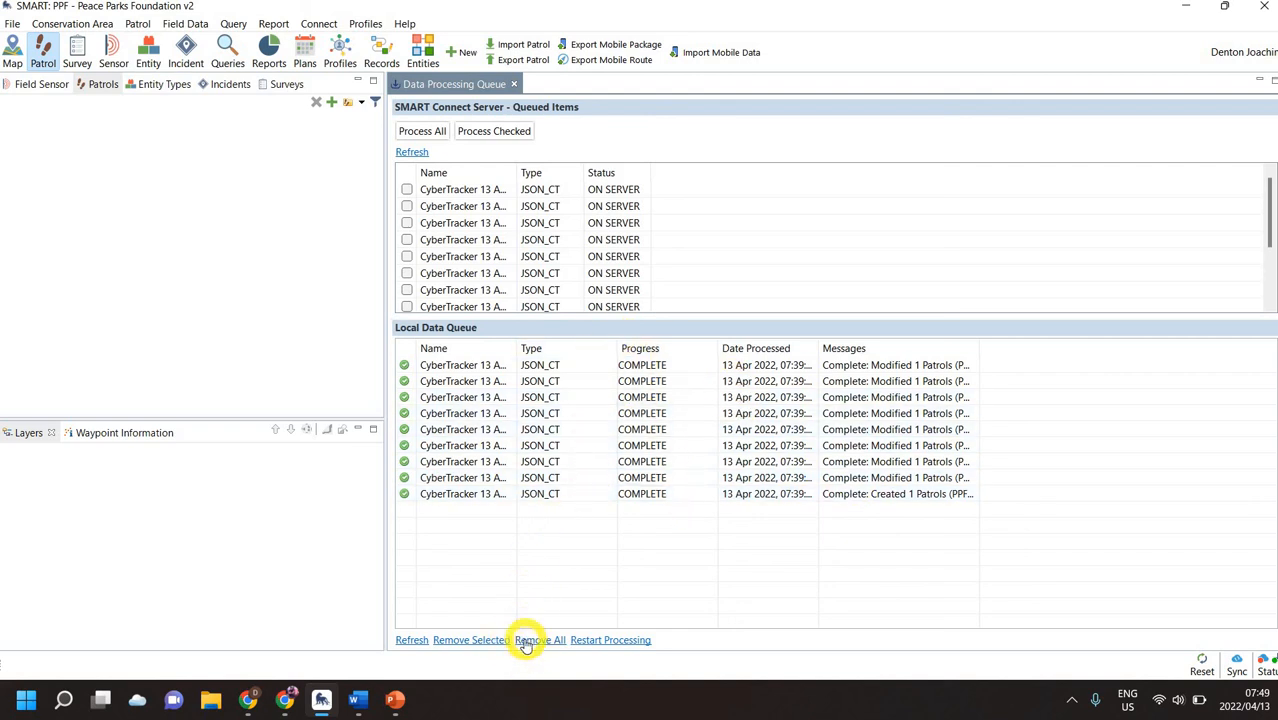
left_click(456, 494)
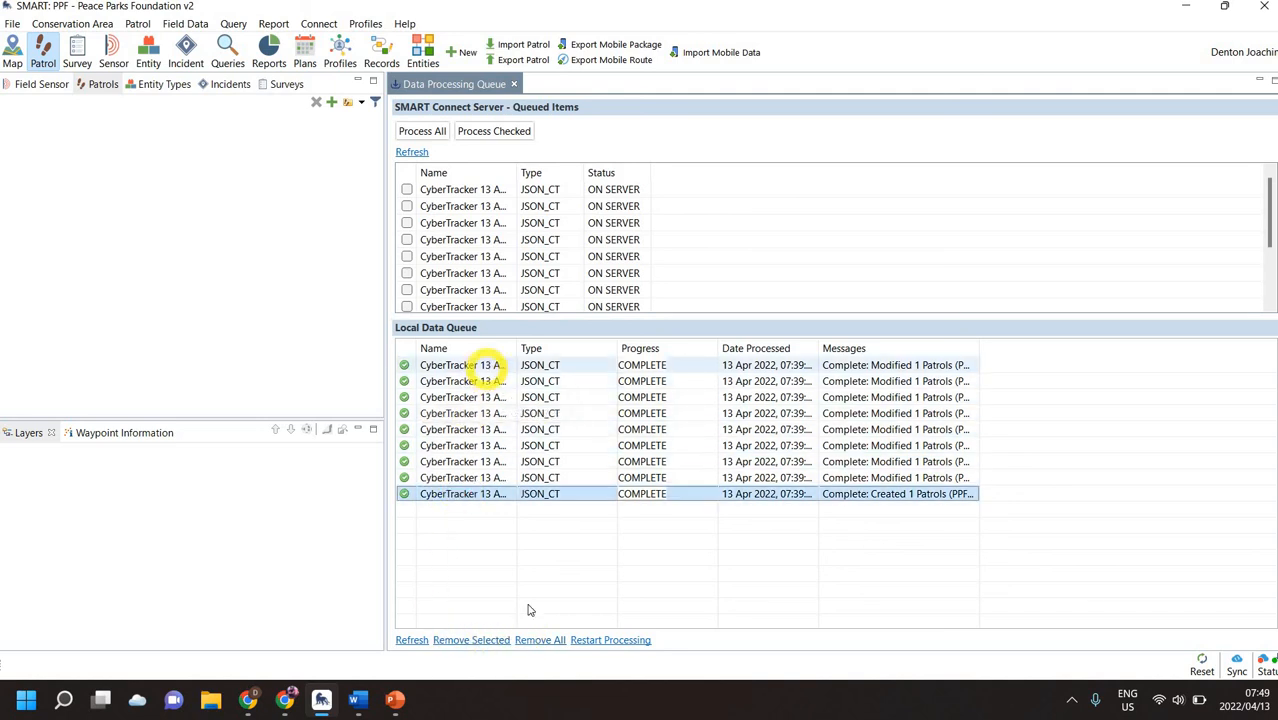
left_click(490, 365, "shift")
left_click(498, 636)
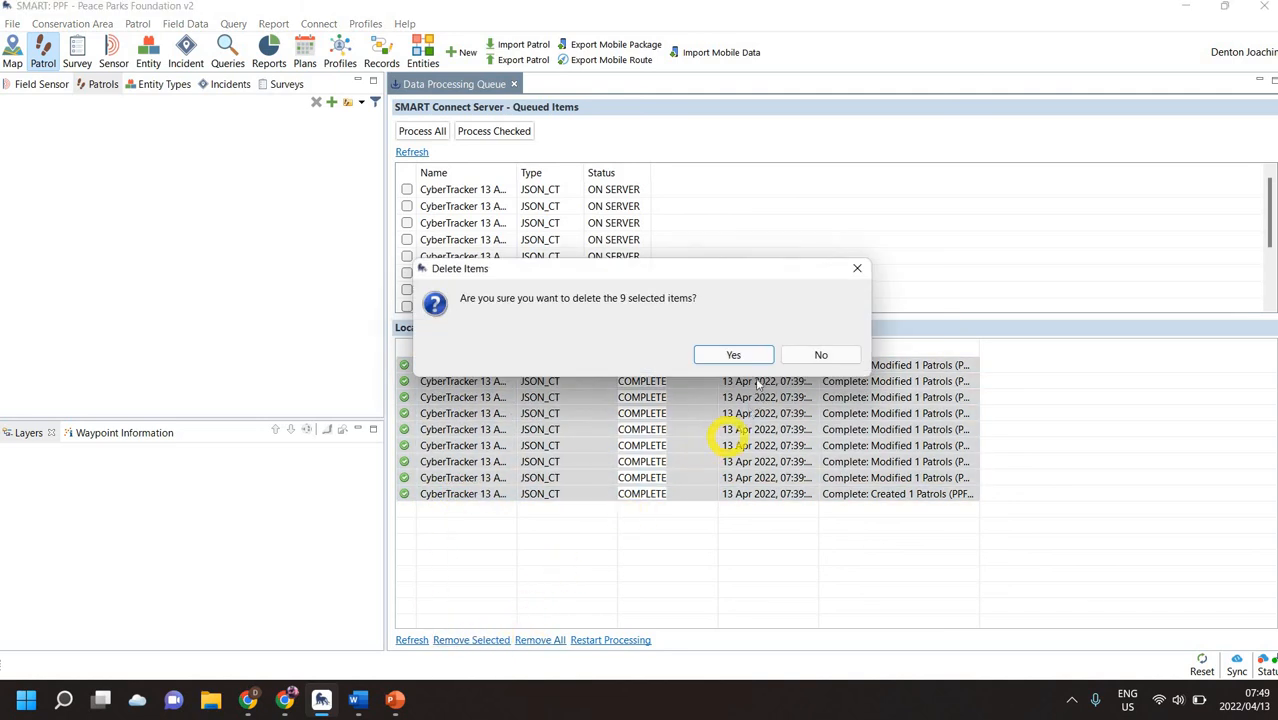
left_click(735, 356)
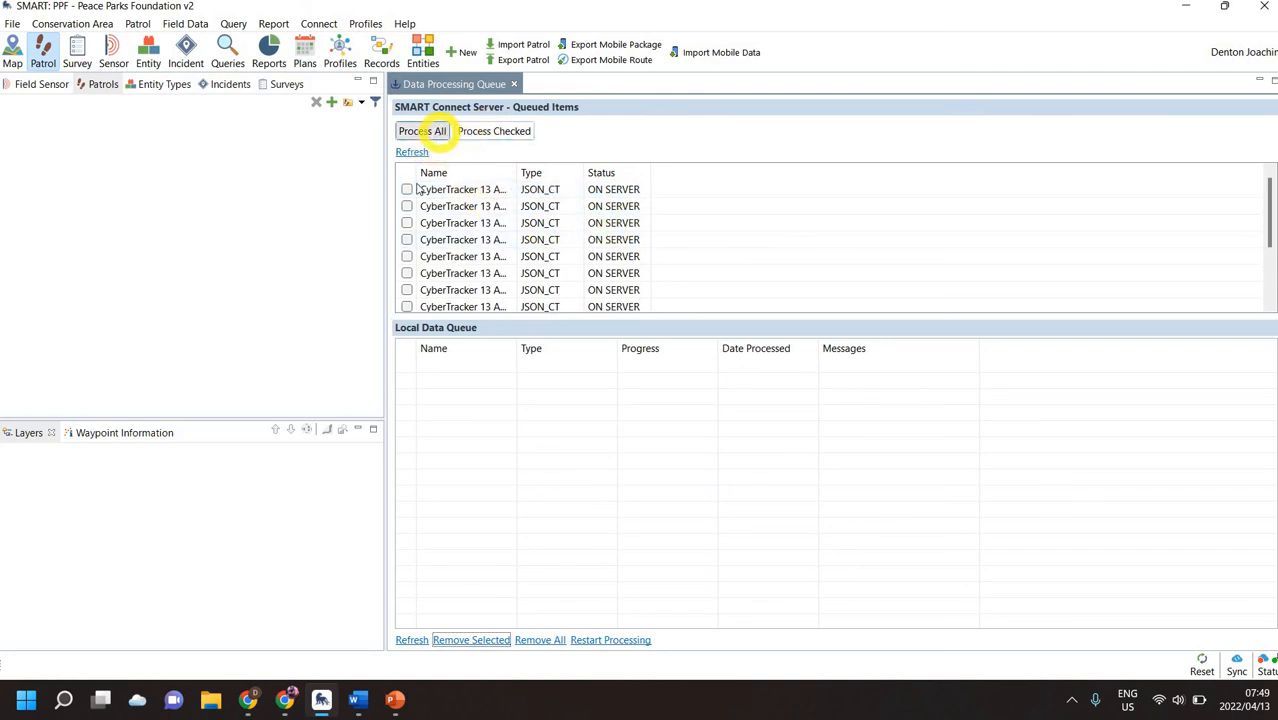
Process all items queued on the server, importing them as a new patrol, and open that patrol.
left_click(421, 131)
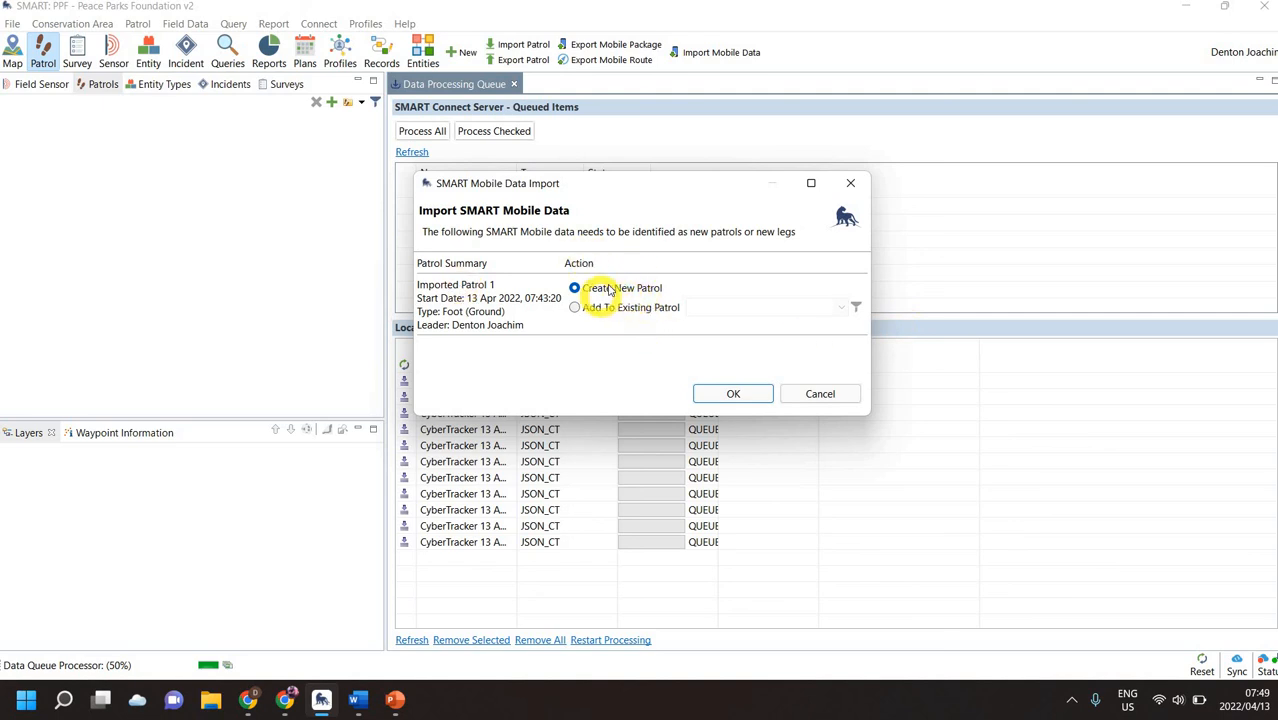
left_click(733, 394)
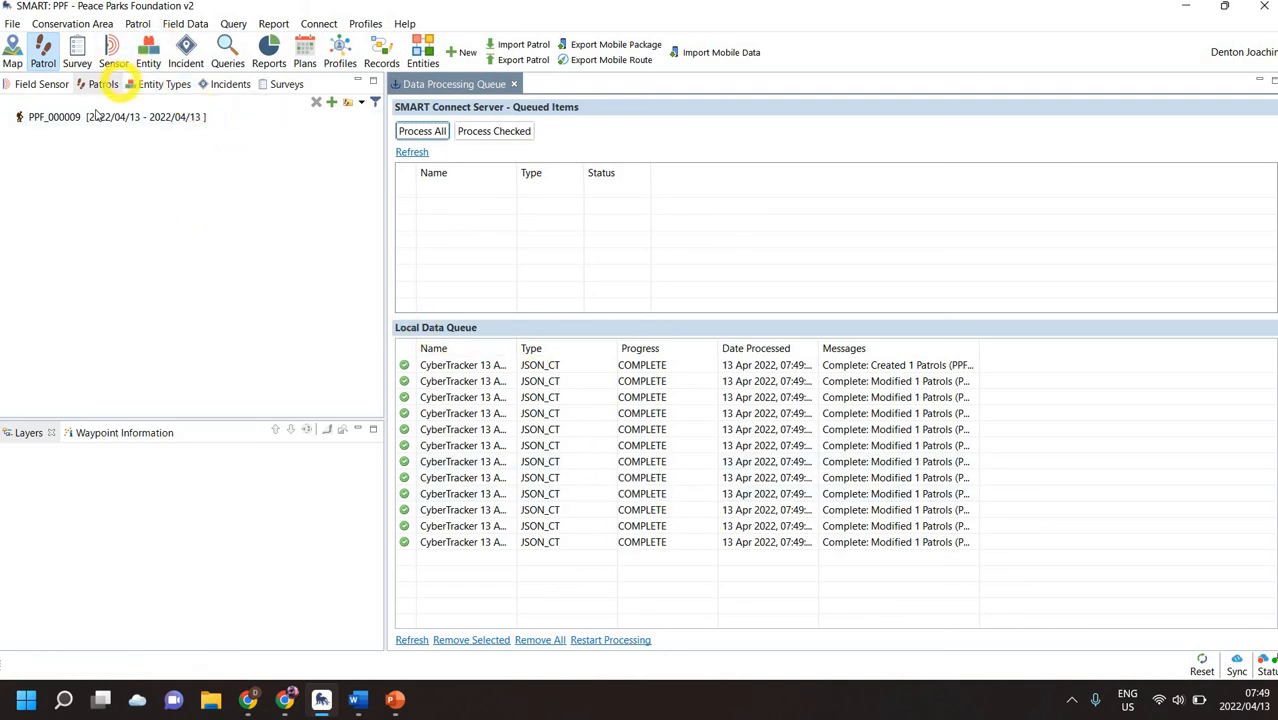
double_click(90, 118)
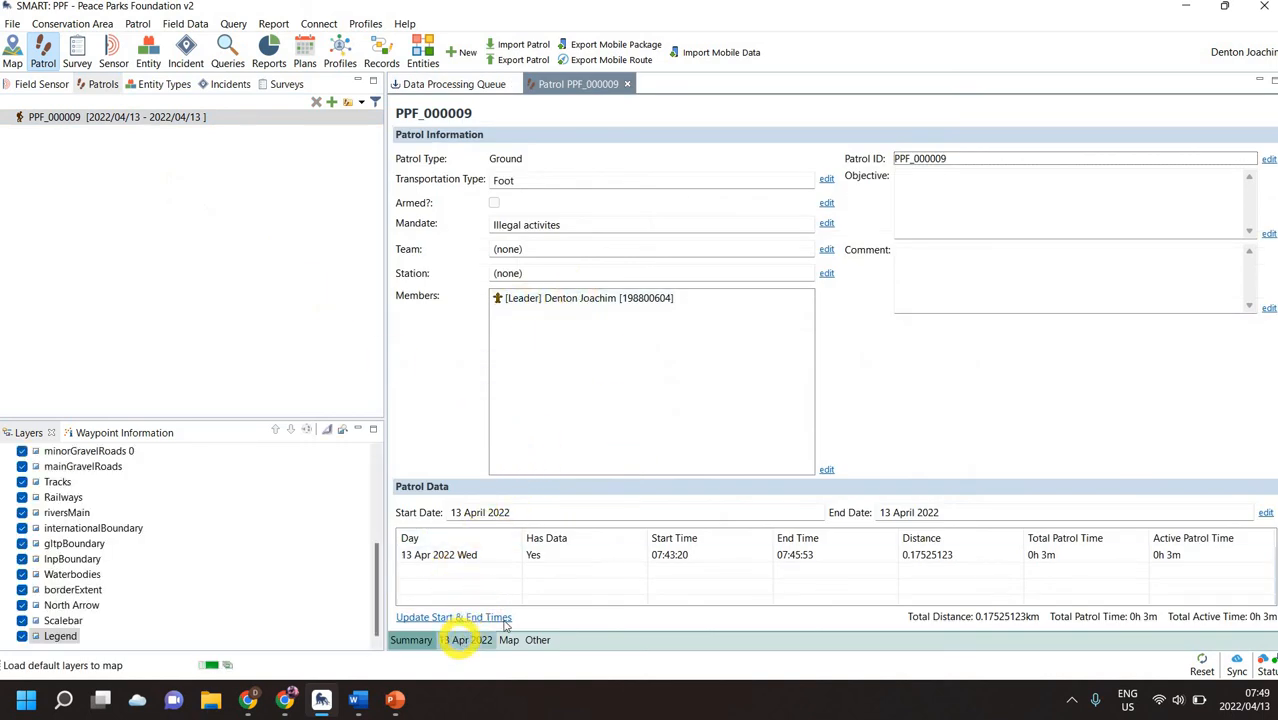
View the patrol's 13 Apr 2022 waypoints, and zoom its map to the Waypoint layer to examine the track.
left_click(465, 640)
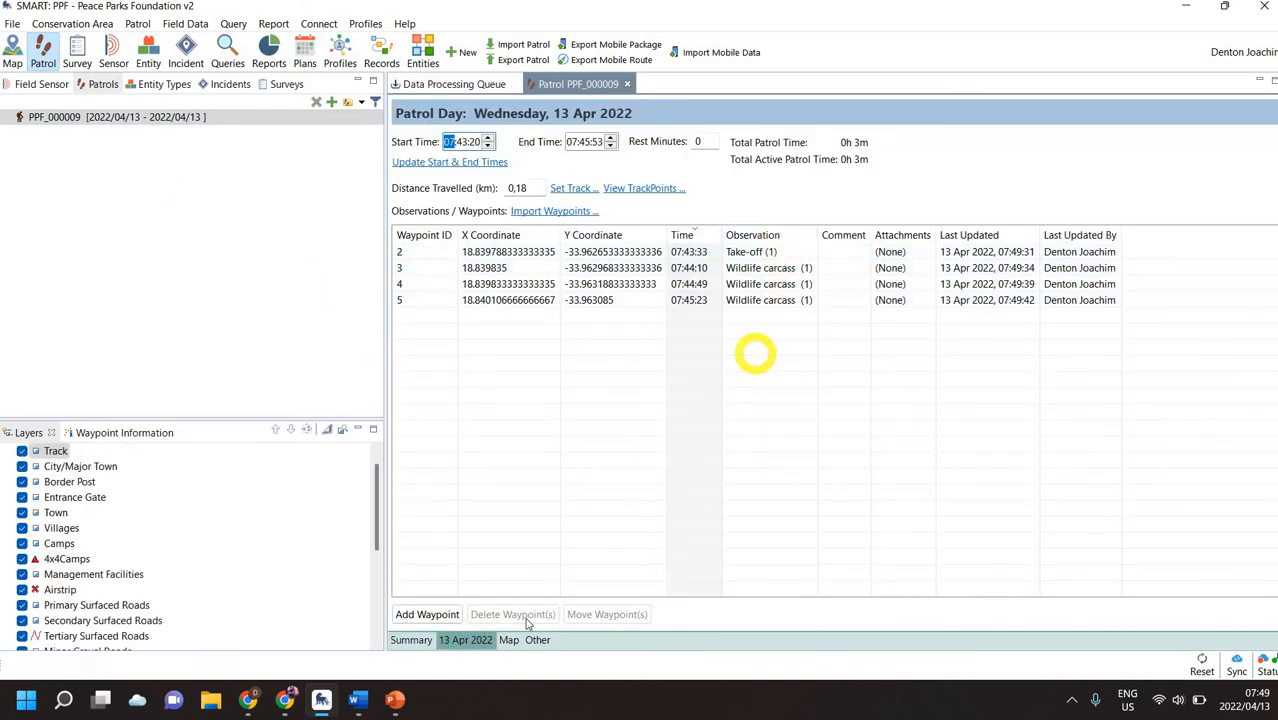
left_click(508, 640)
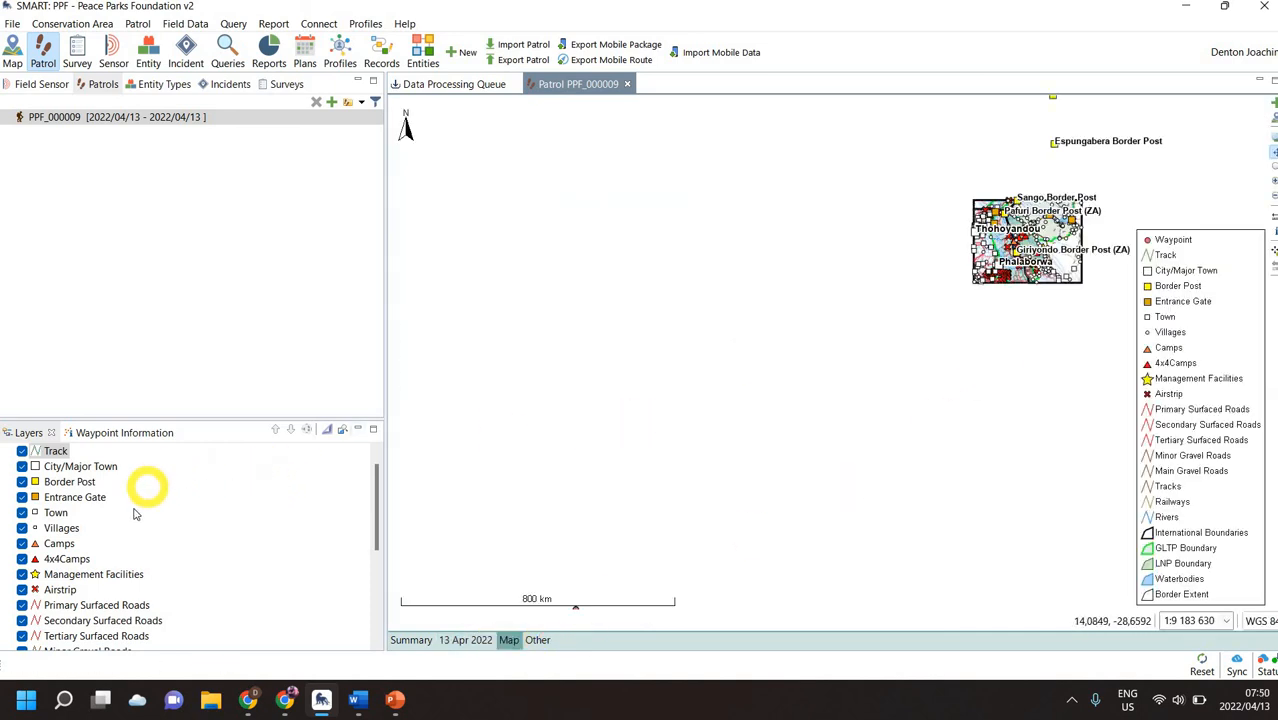
scroll(140, 490, "up", 1)
right_click(64, 456)
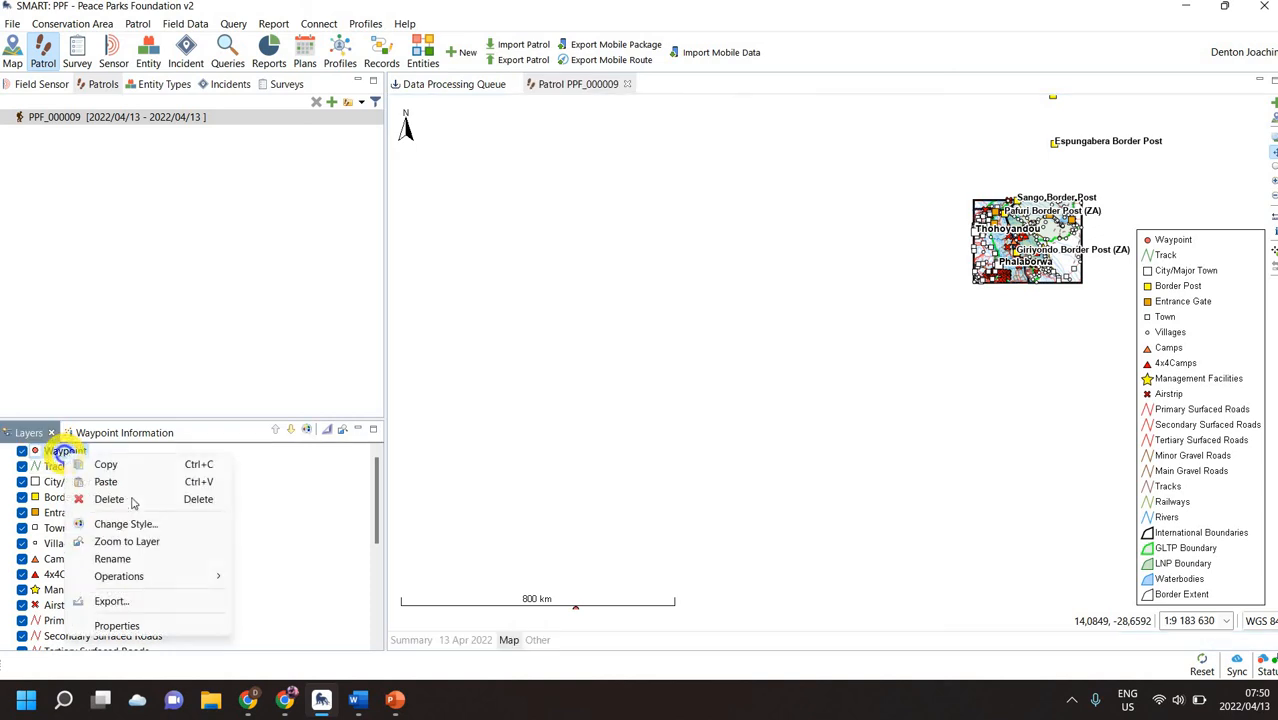
left_click(138, 544)
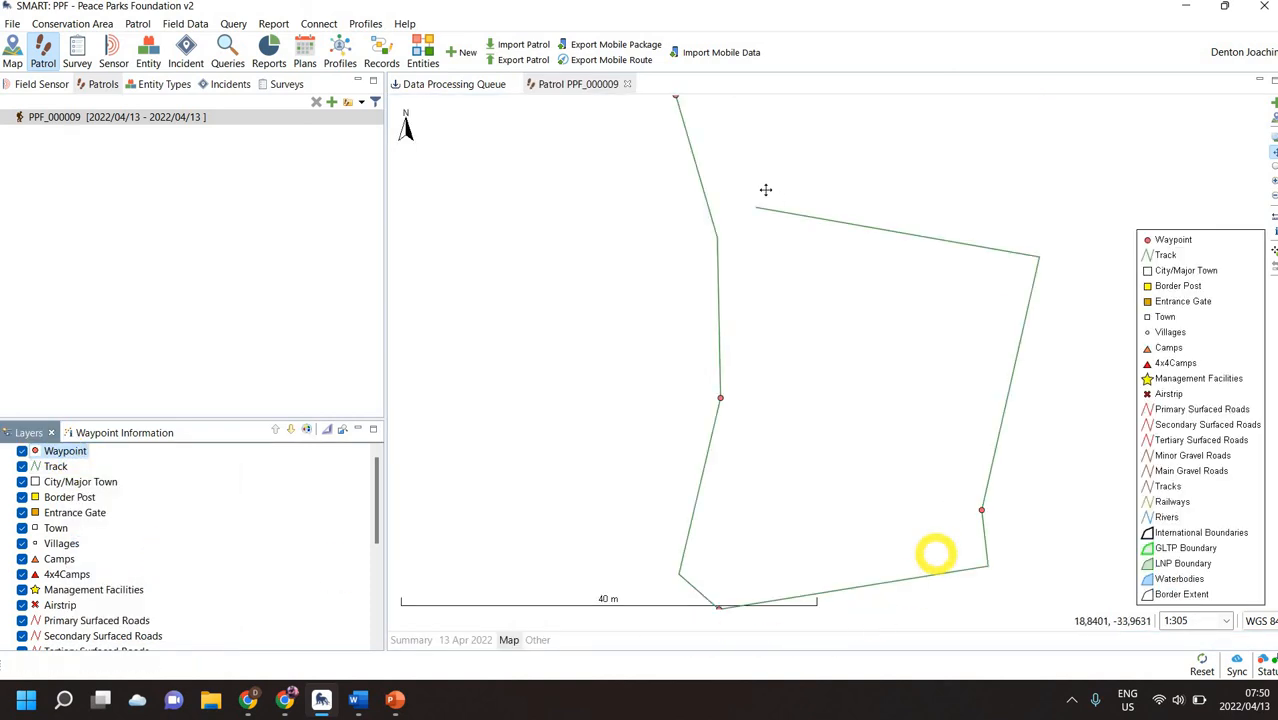
scroll(735, 263, "down", 1)
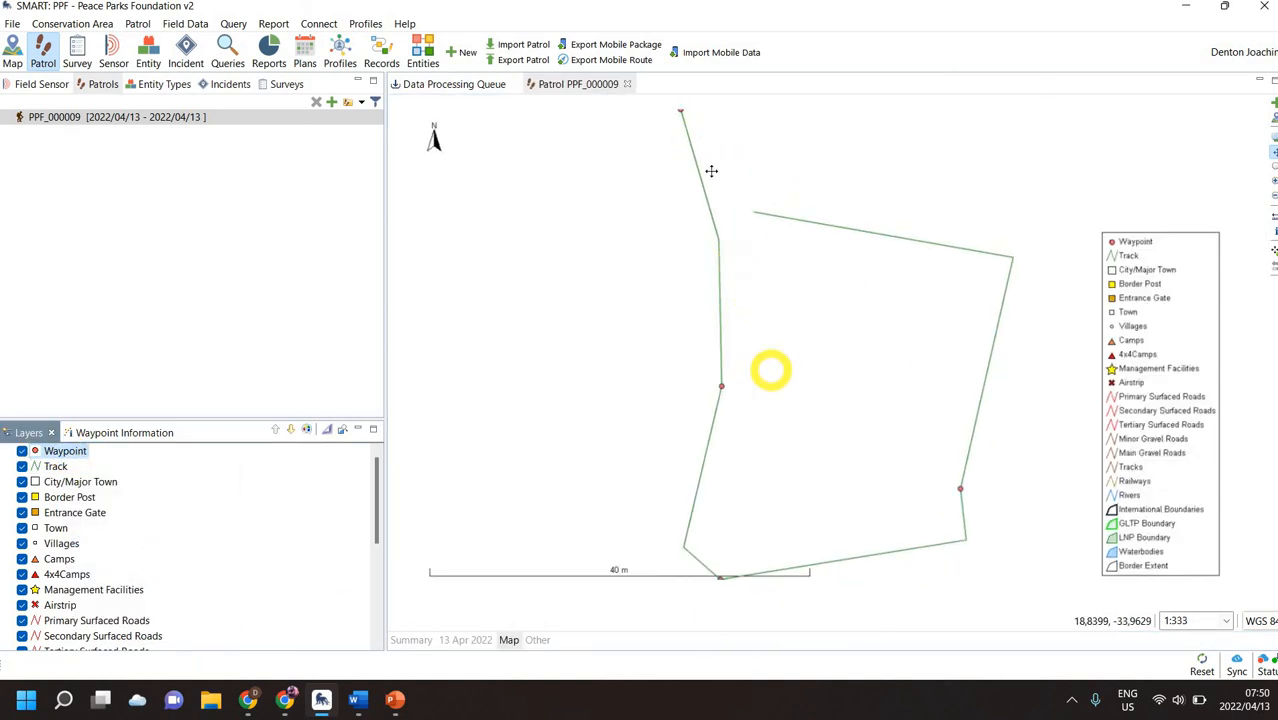
scroll(742, 302, "down", 2)
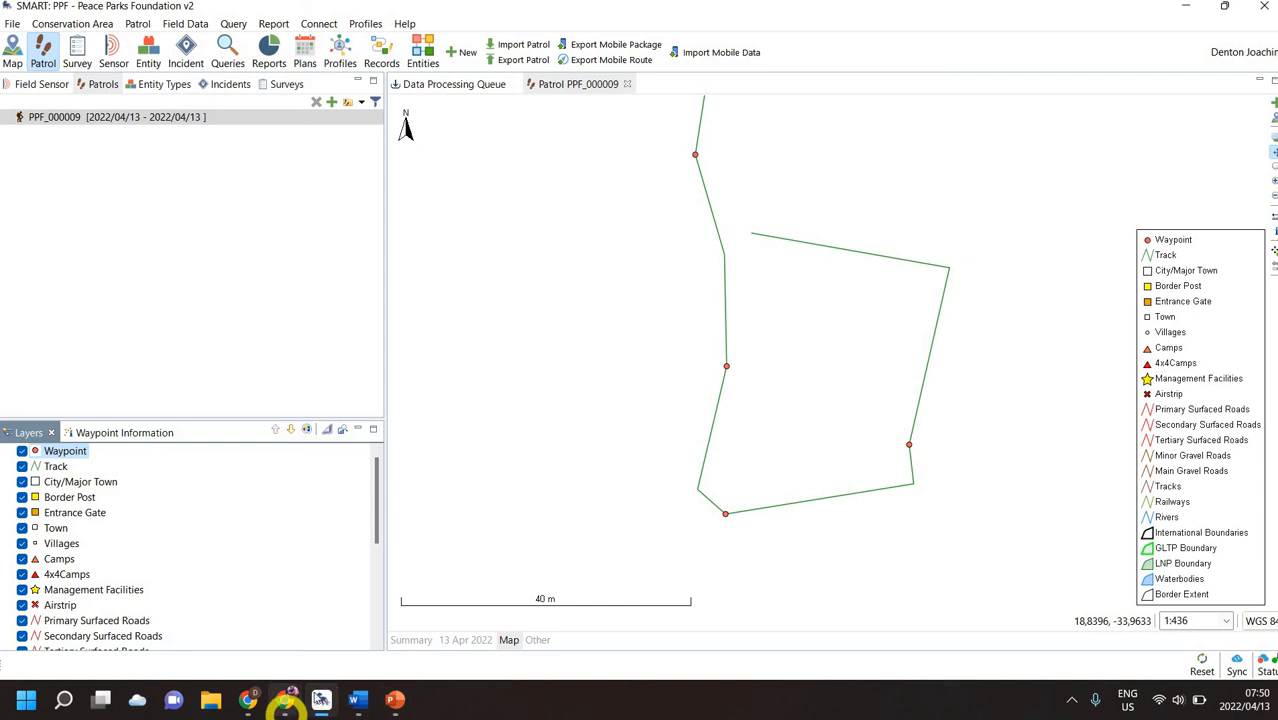
Switch to SMART Connect in Chrome, open the Alerts map and zoom in on the alert marker near Stellenbosch.
mouse_move(285, 700)
left_click(357, 630)
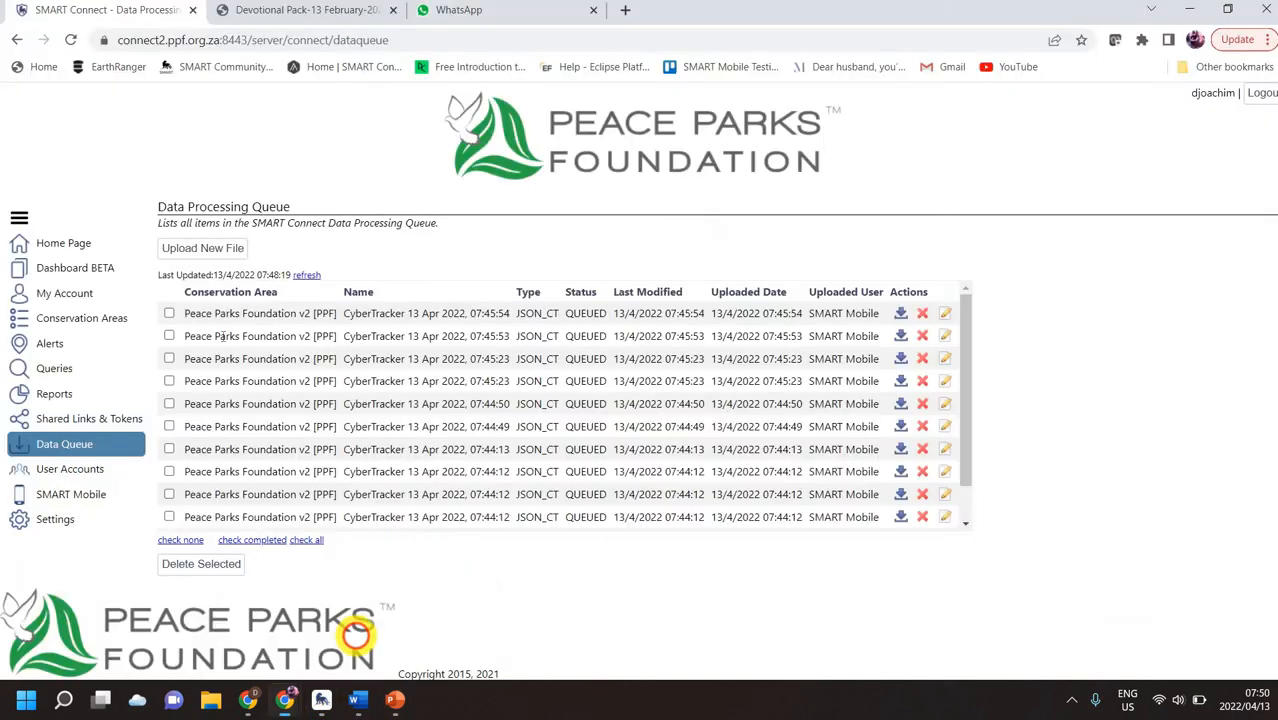
left_click(92, 351)
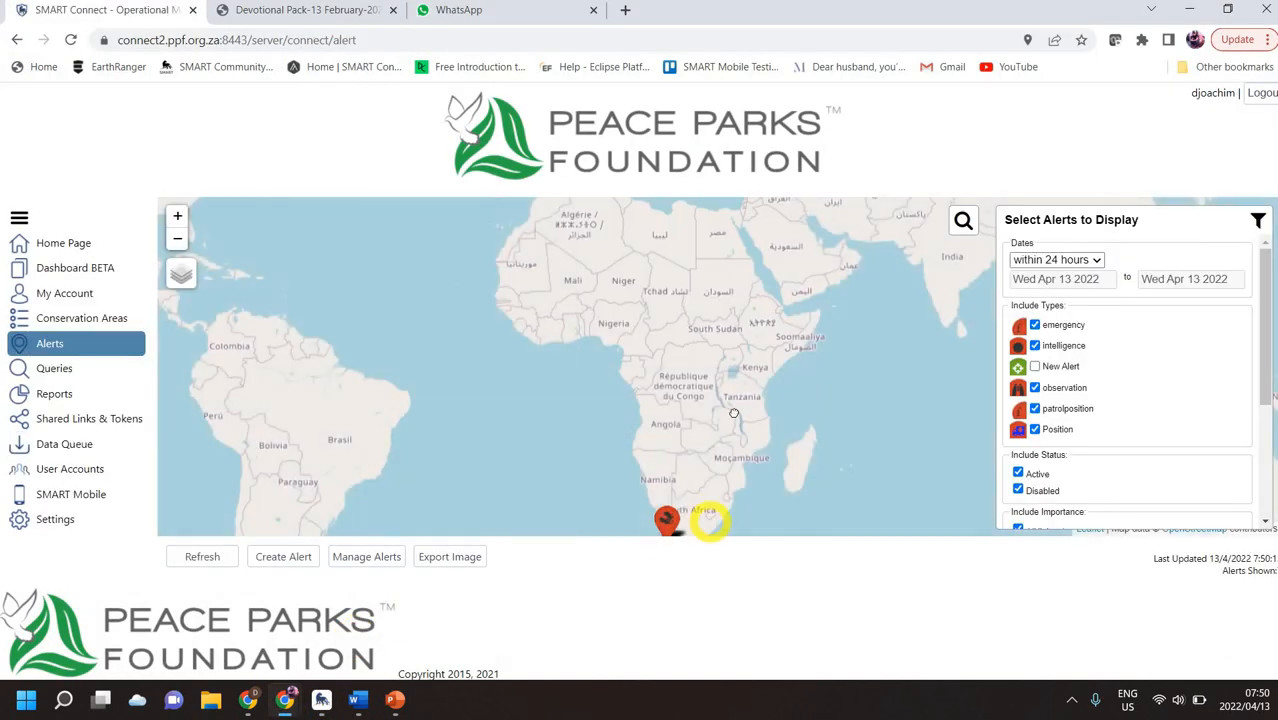
left_click_drag(710, 520, 734, 413)
scroll(686, 456, "up", 3)
scroll(726, 406, "up", 2)
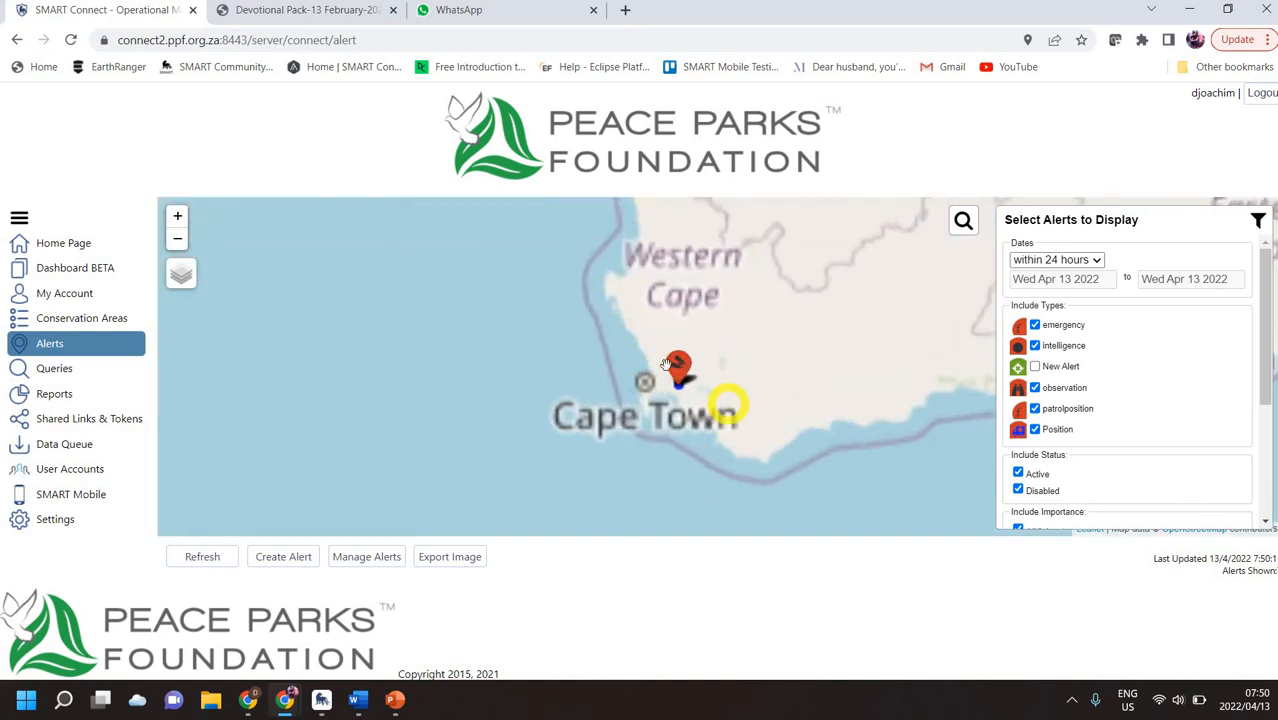
scroll(667, 364, "up", 4)
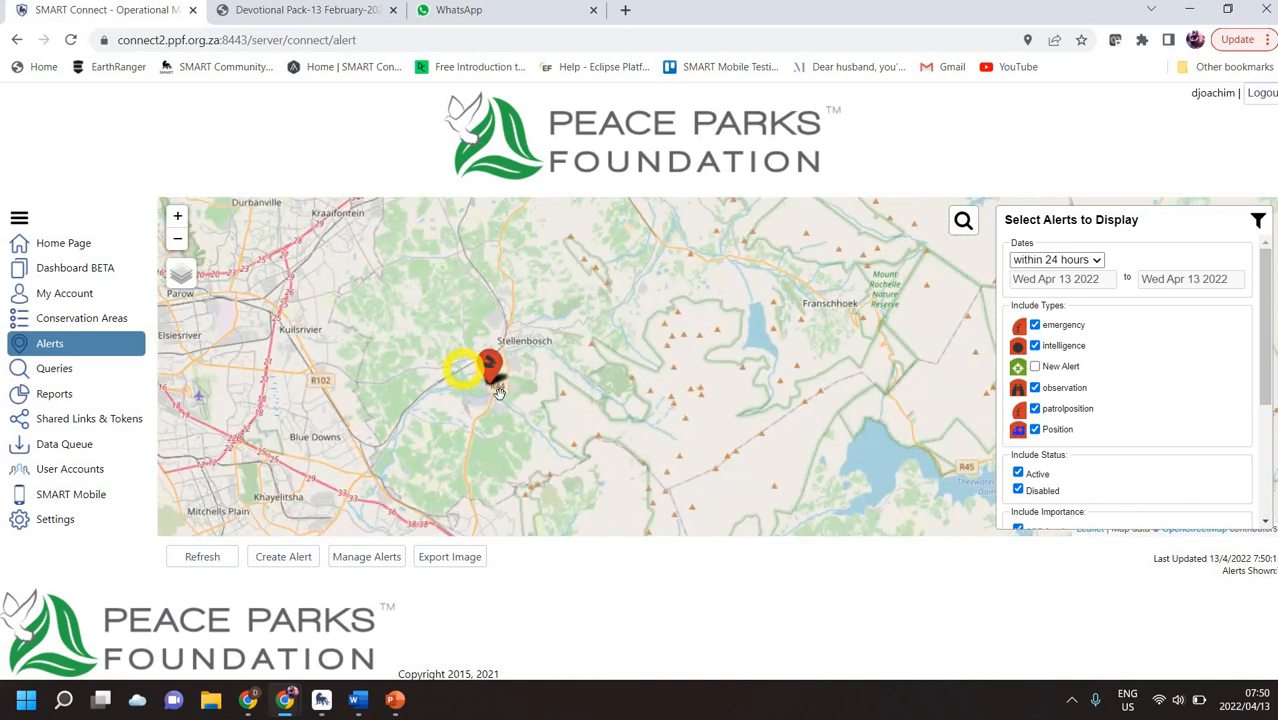
Examine the individual alerts and track lines around the Datavoice building on the Alerts map.
scroll(498, 392, "up", 5)
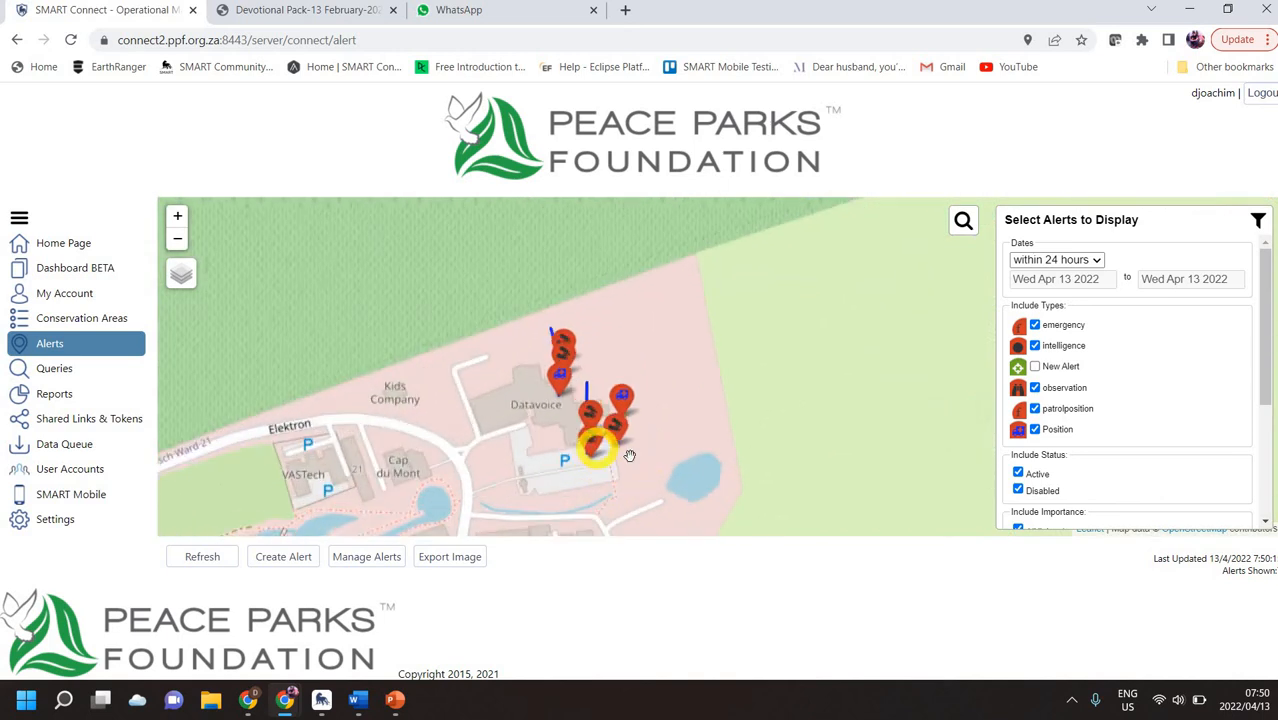
scroll(629, 456, "up", 1)
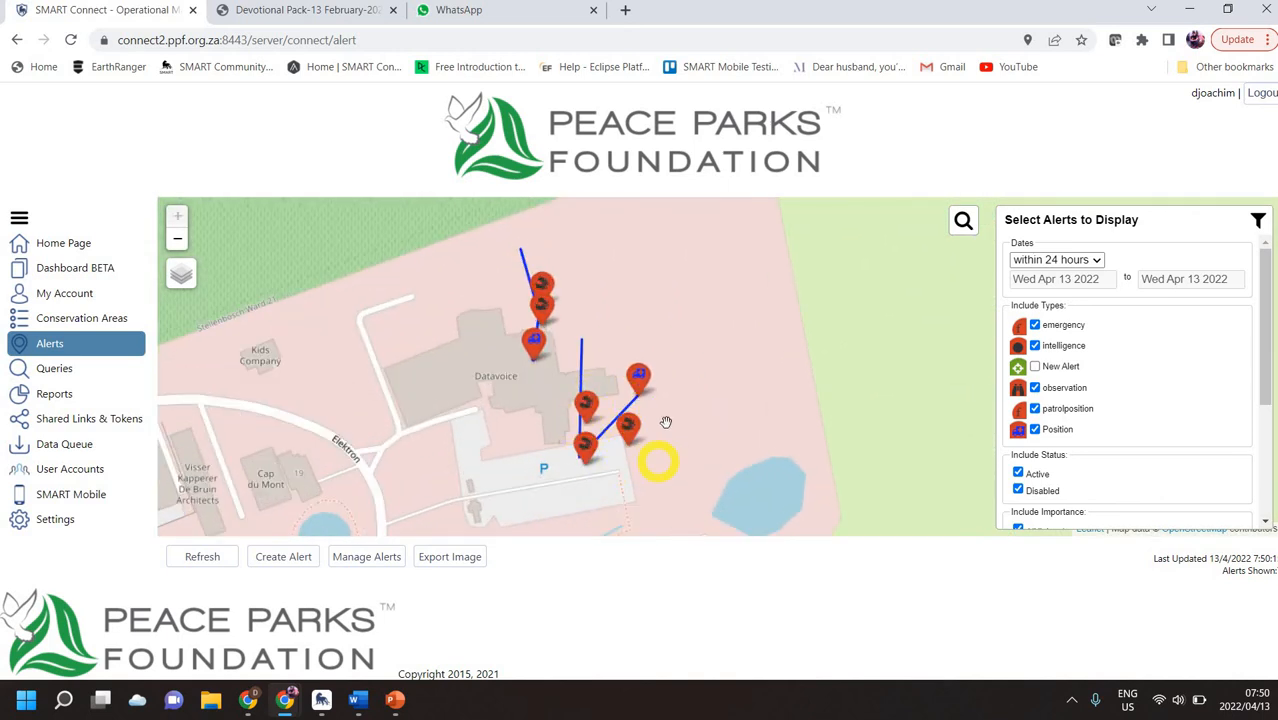
Select all CyberTracker files in SMART Connect's Data Processing Queue, delete them and confirm the deletion.
left_click(60, 444)
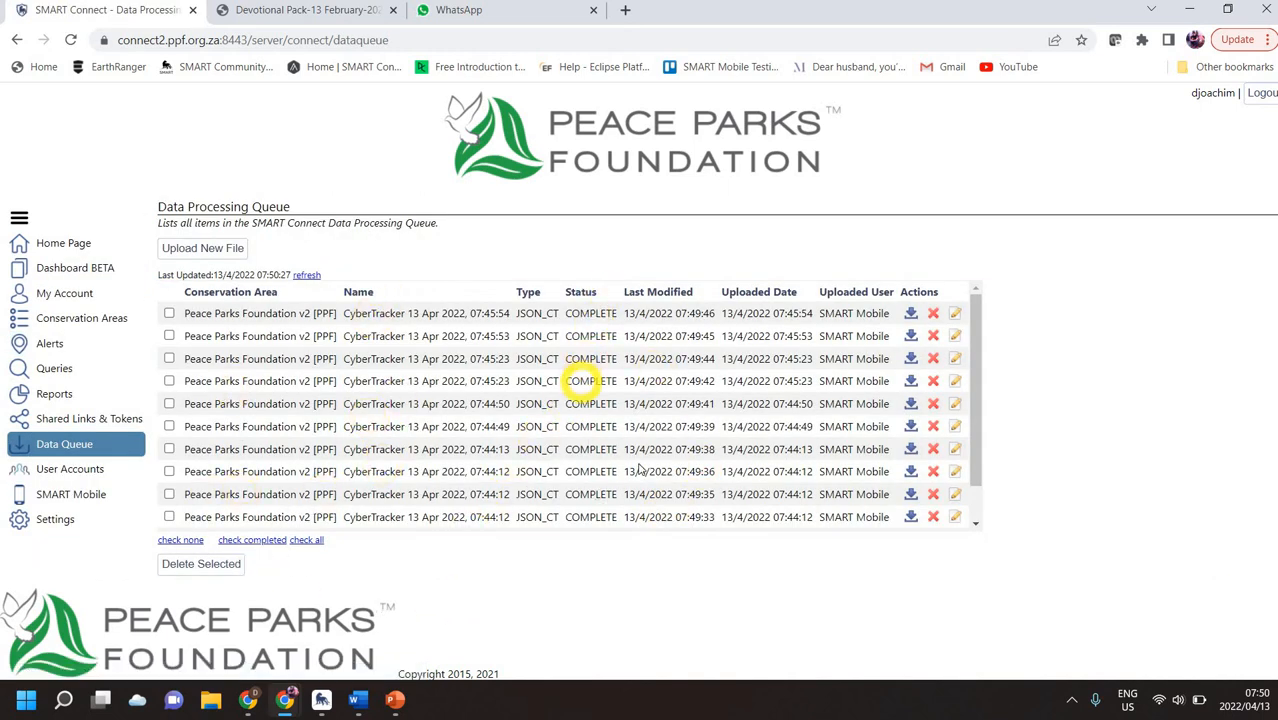
scroll(640, 470, "down", 1)
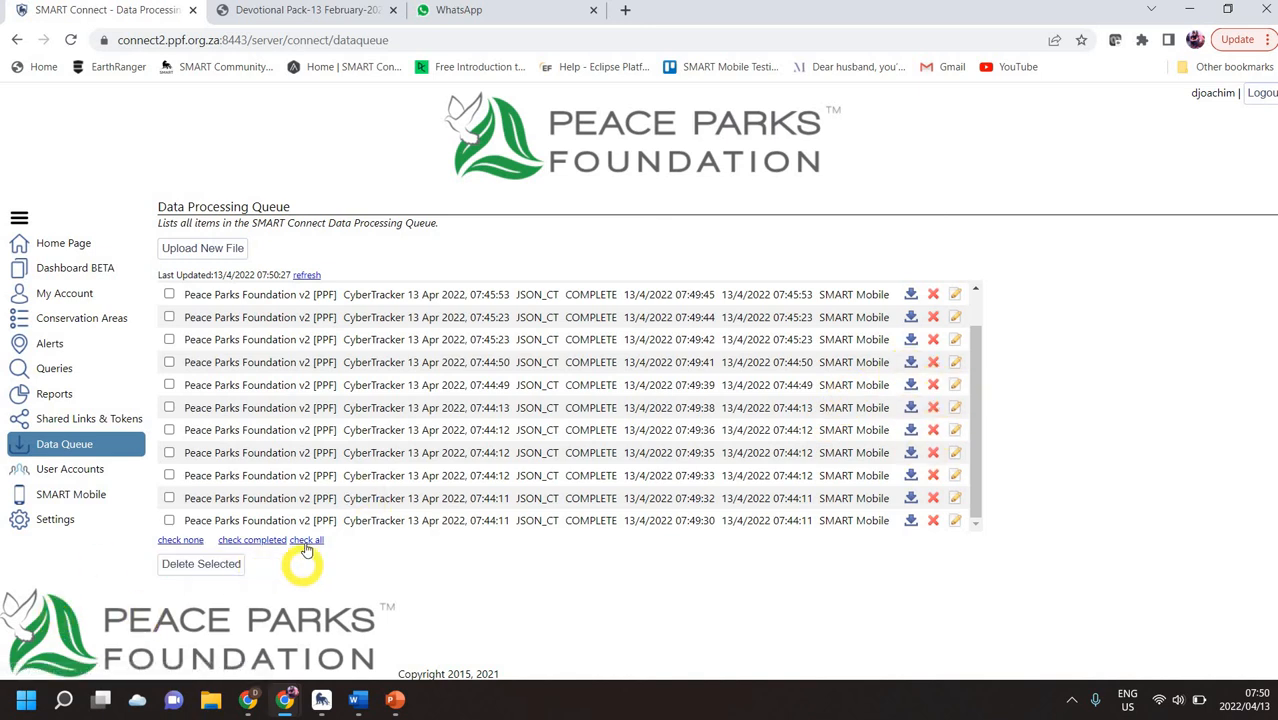
left_click(205, 564)
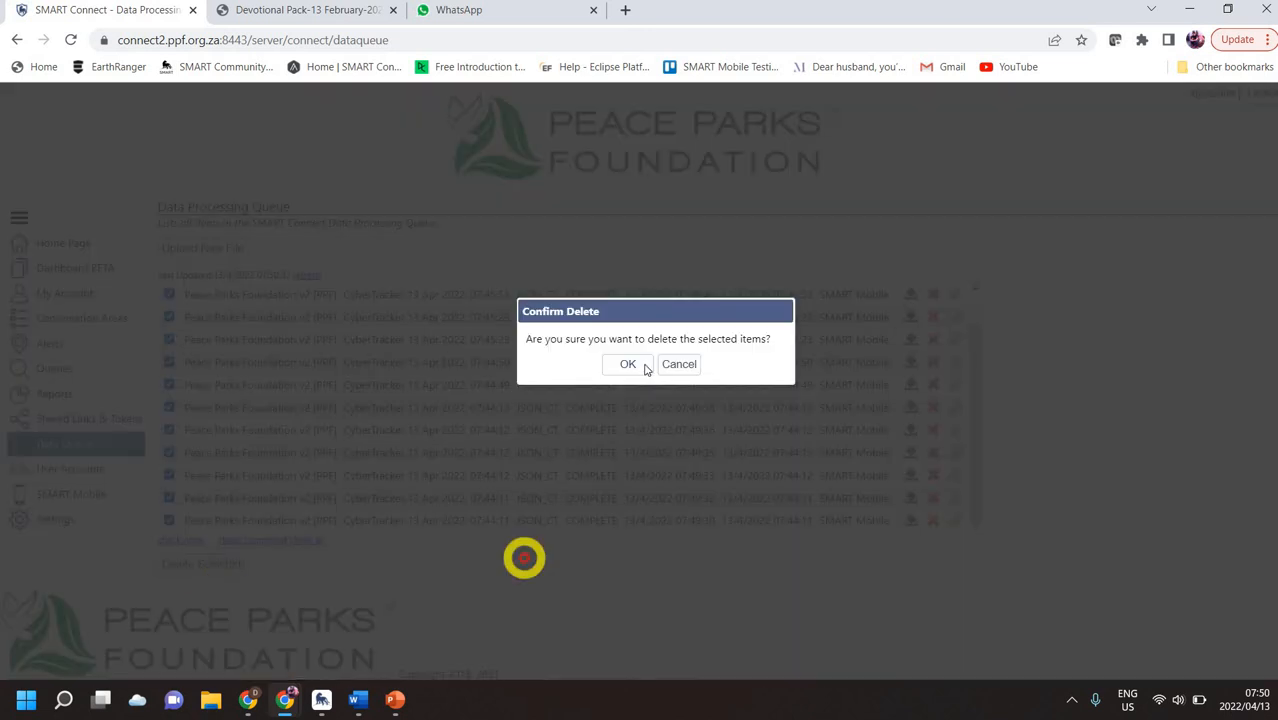
left_click(624, 362)
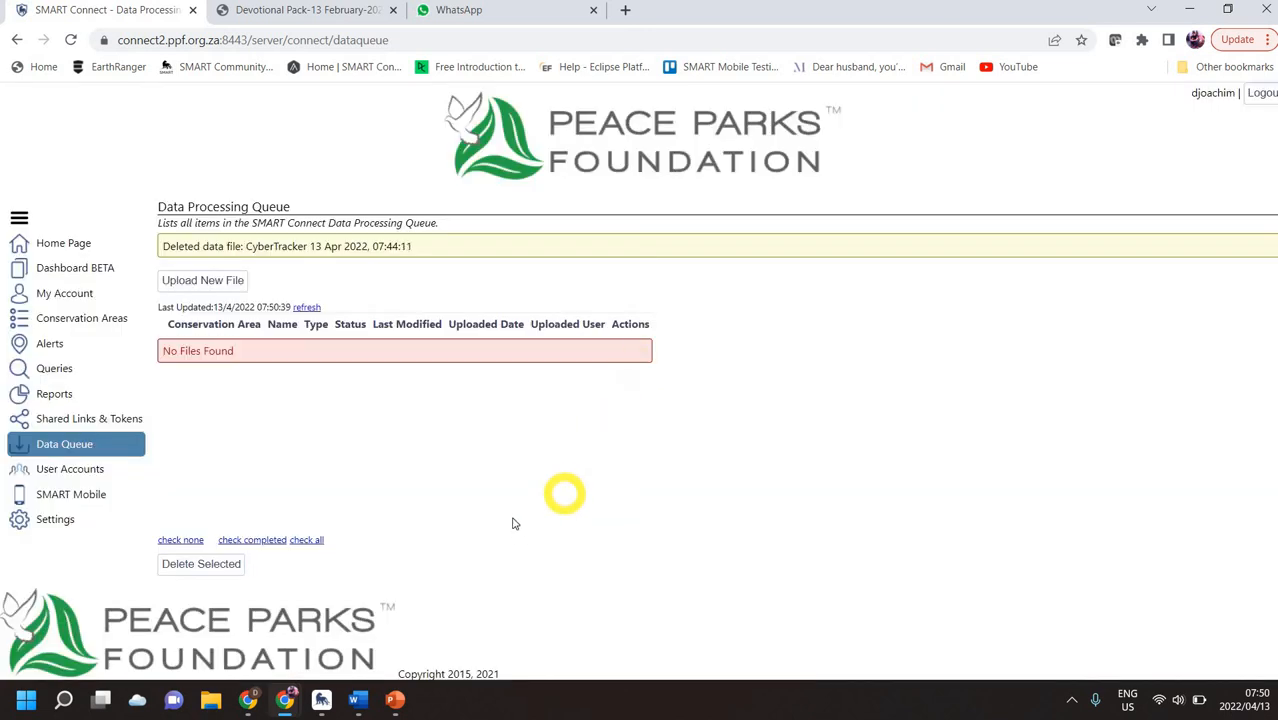